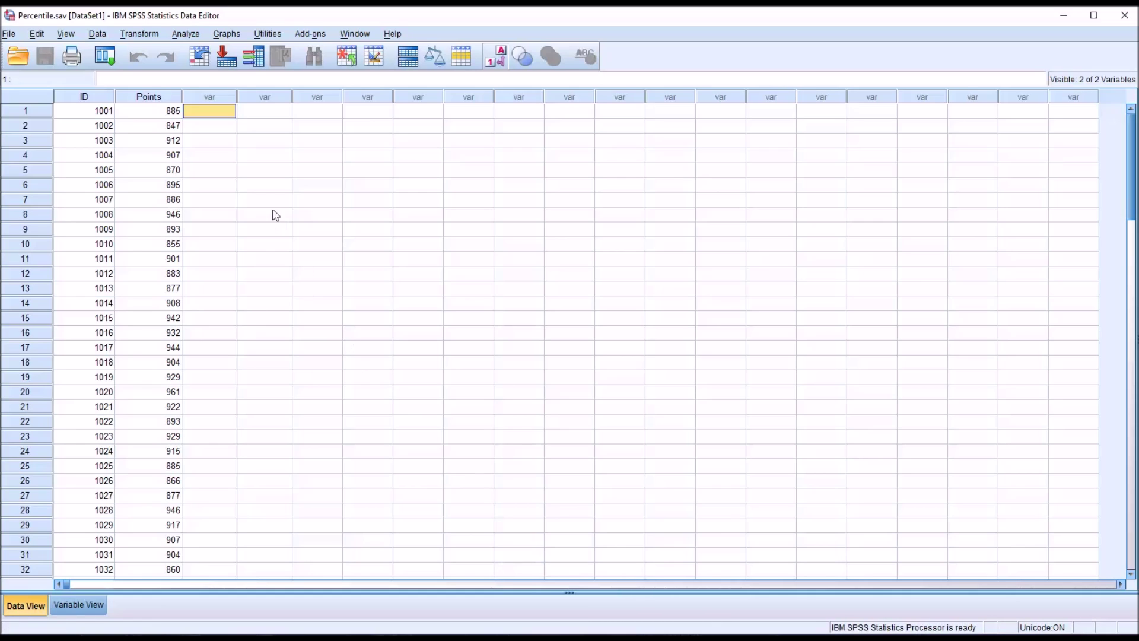
Step: Inspect the ID and Points values in the data grid, checking the first Points score's full precision
click(84, 98)
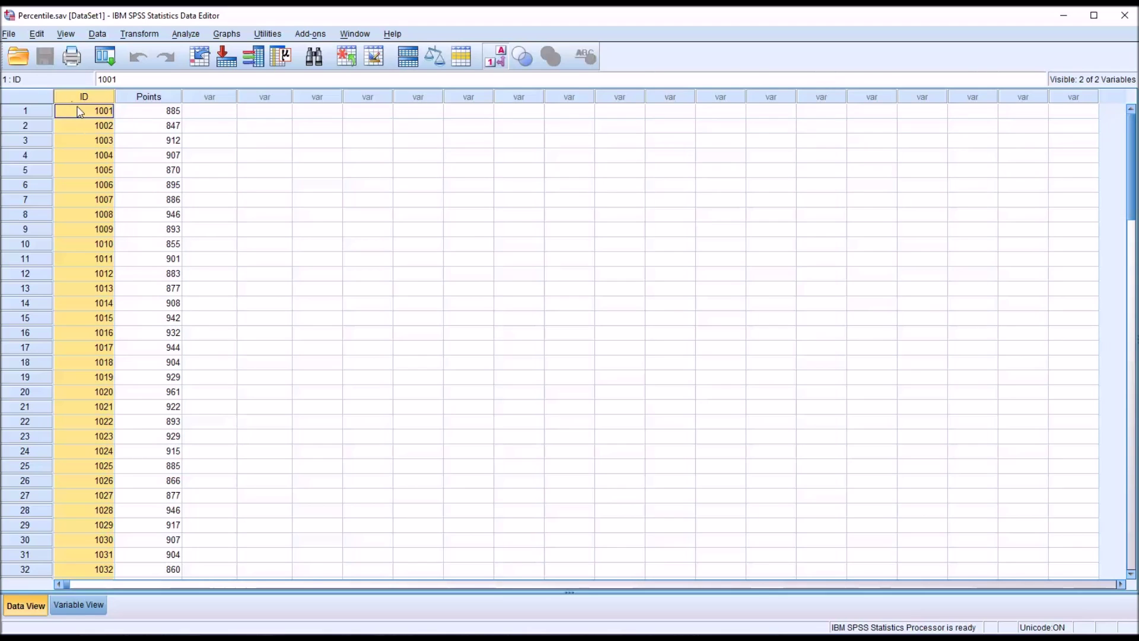
click(79, 113)
click(81, 125)
click(81, 114)
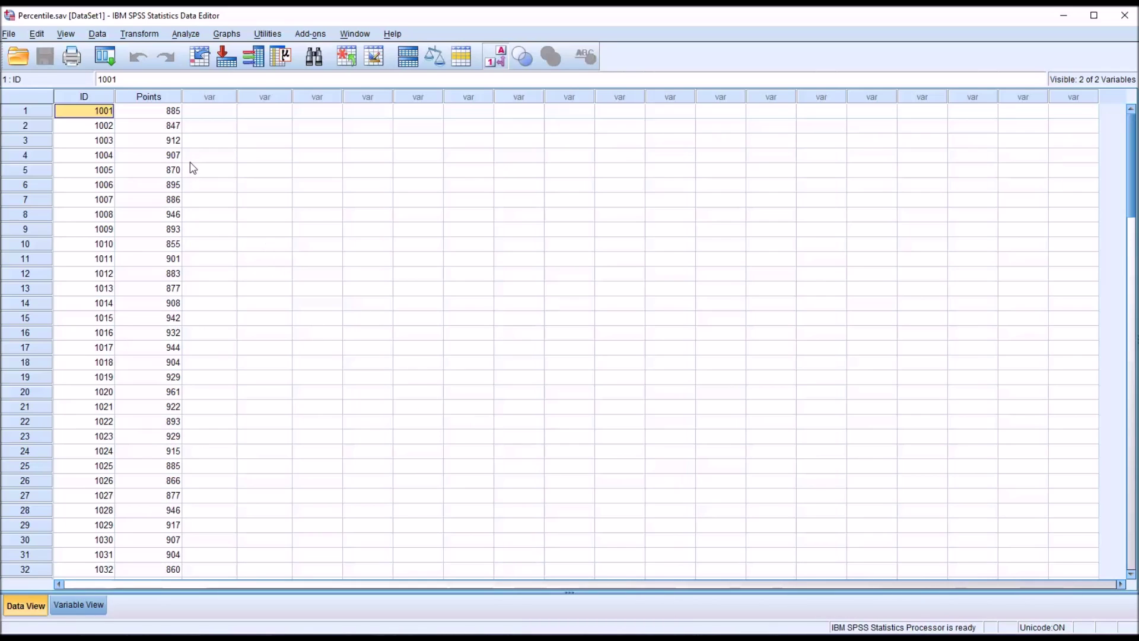
click(150, 111)
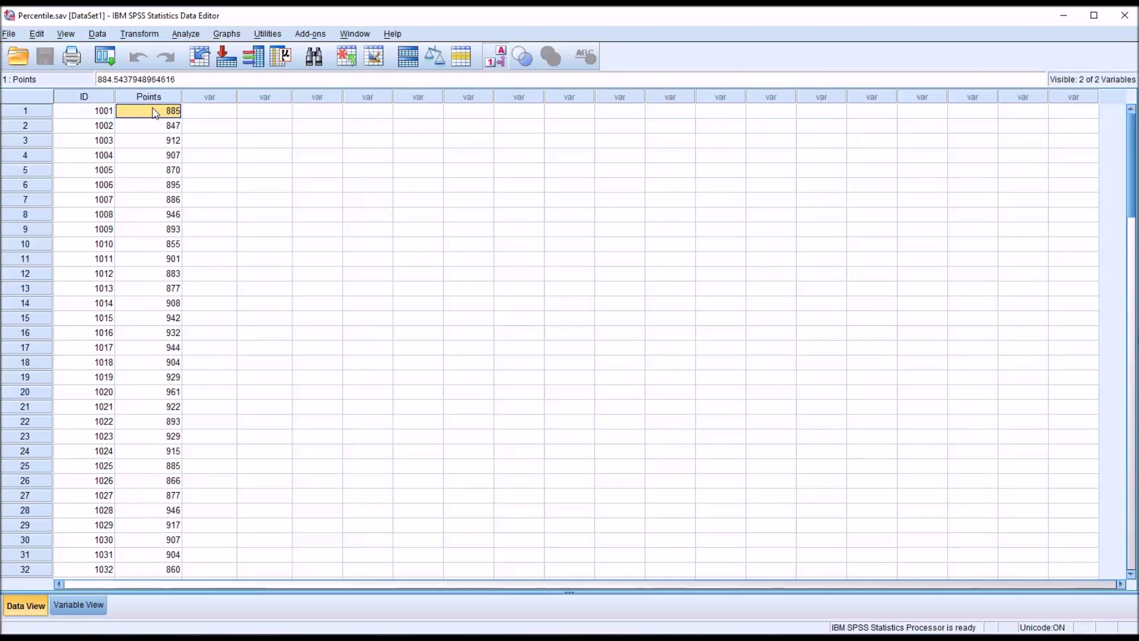
click(153, 97)
click(149, 112)
click(82, 114)
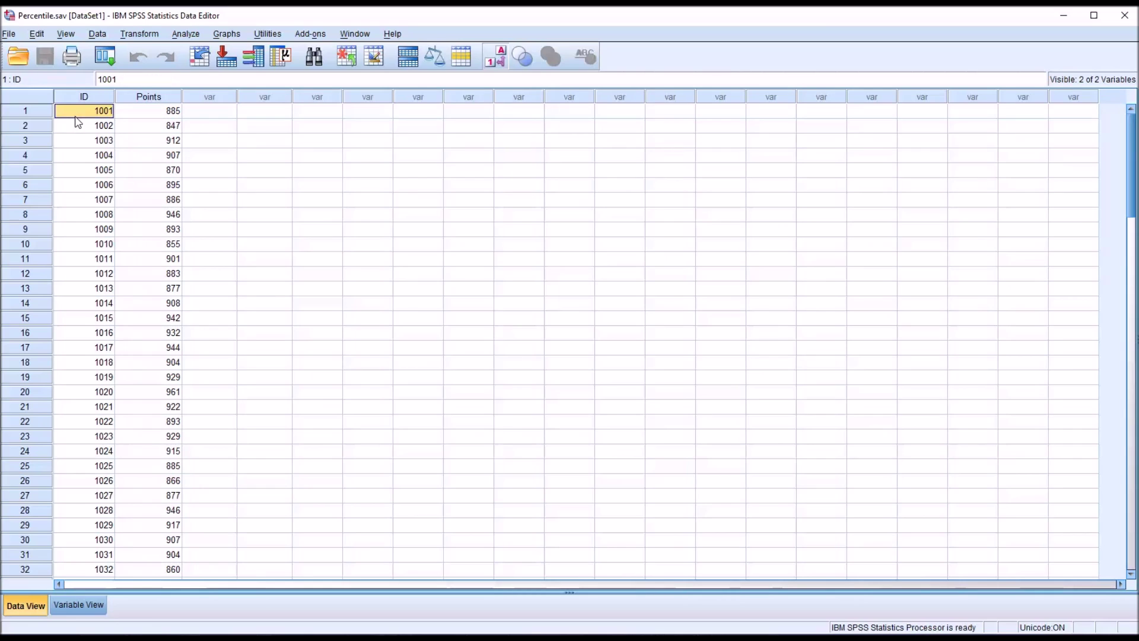
click(153, 119)
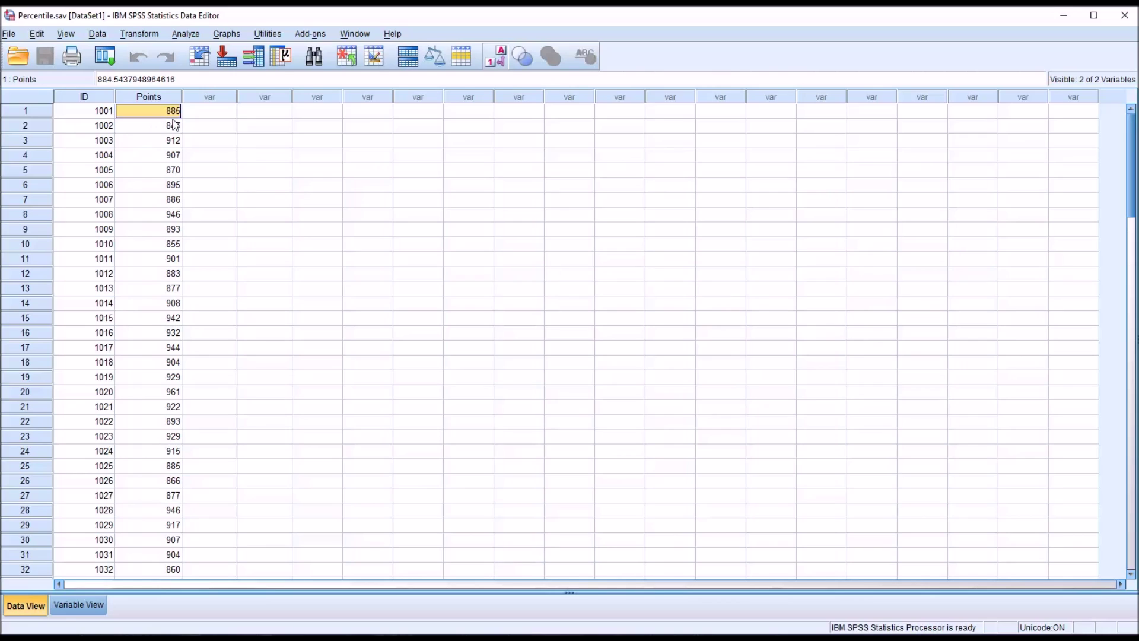
click(198, 115)
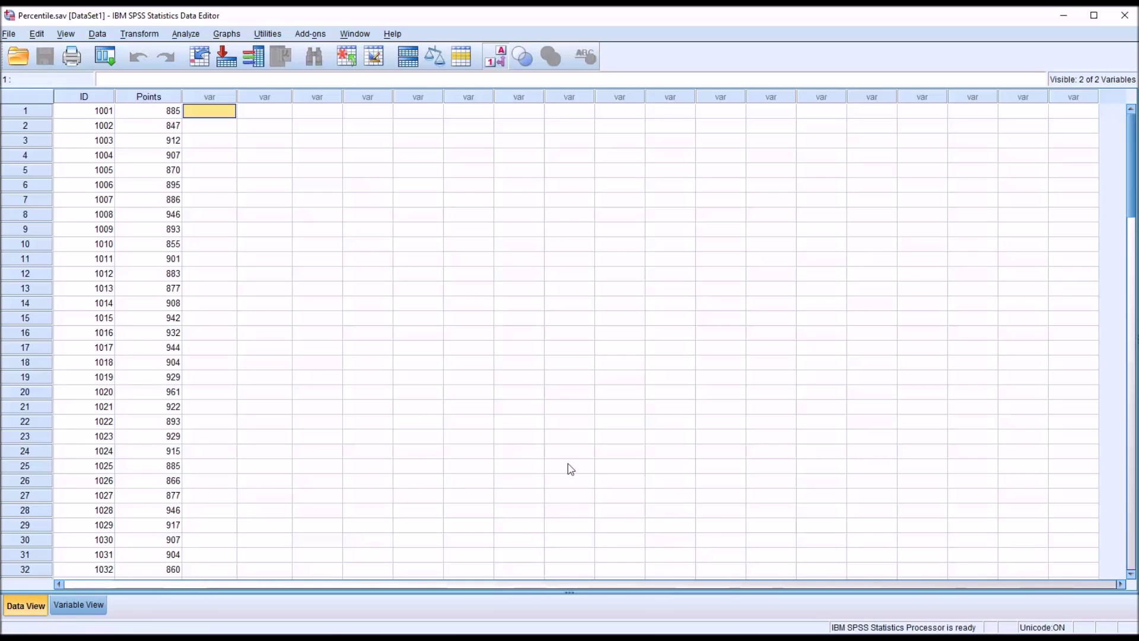
click(159, 115)
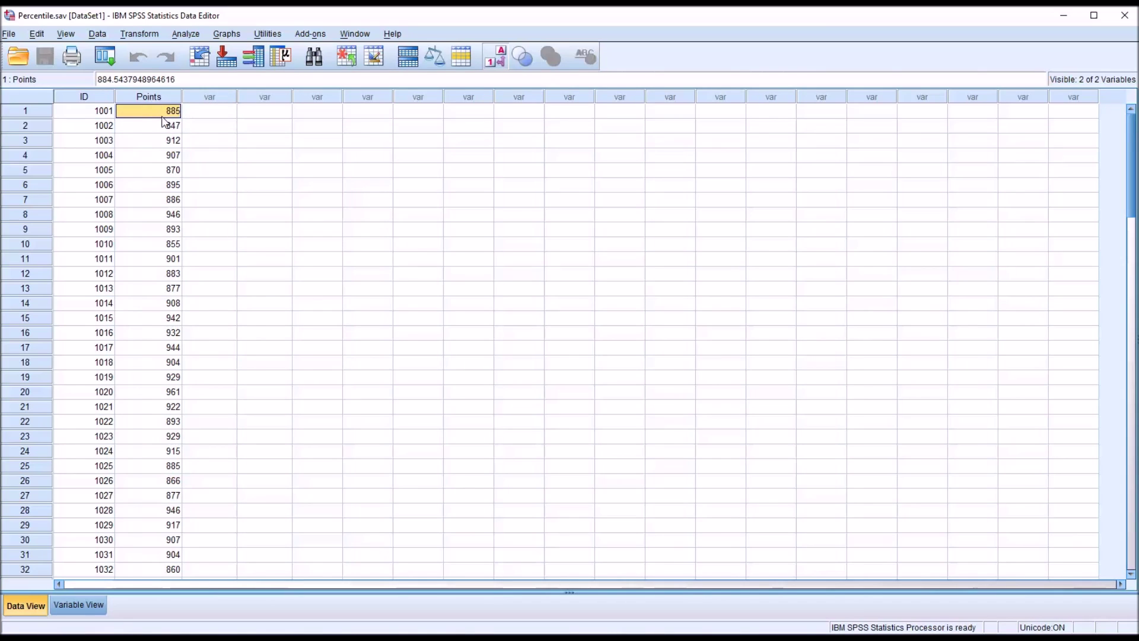
click(209, 114)
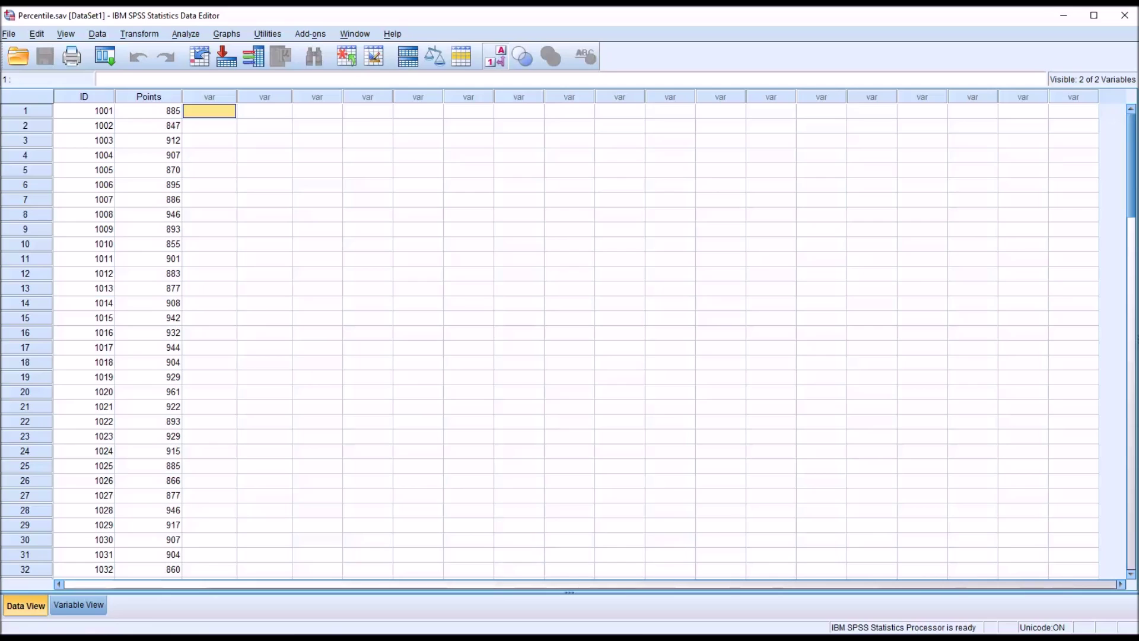
Step: Run Frequencies on Points with Quartiles ticked in the Statistics options
click(184, 34)
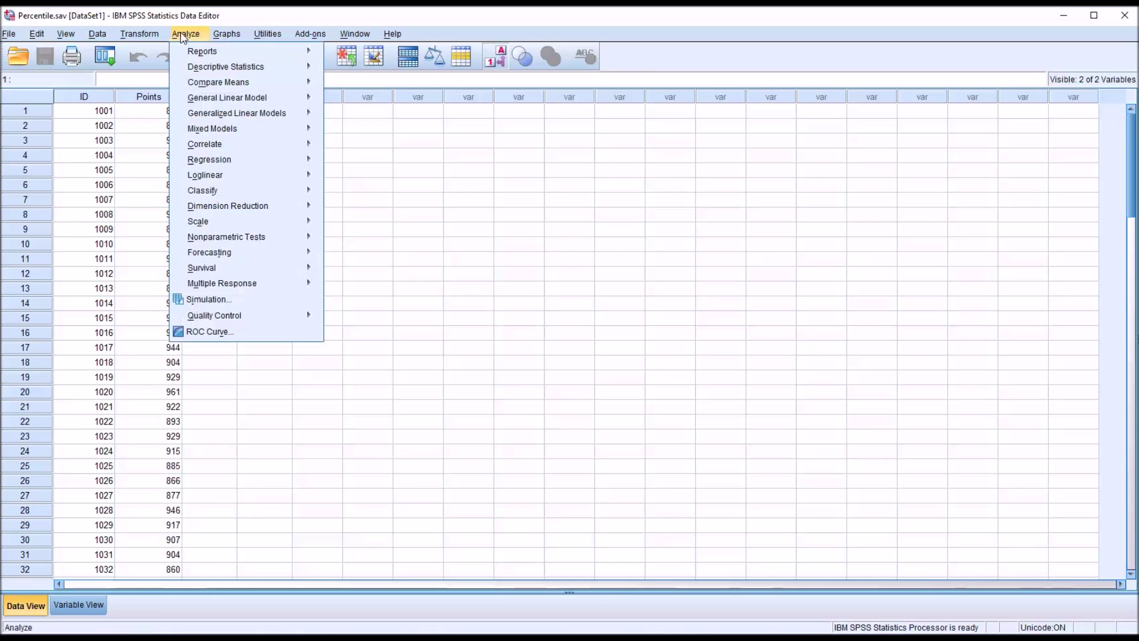
mouse_move(212, 71)
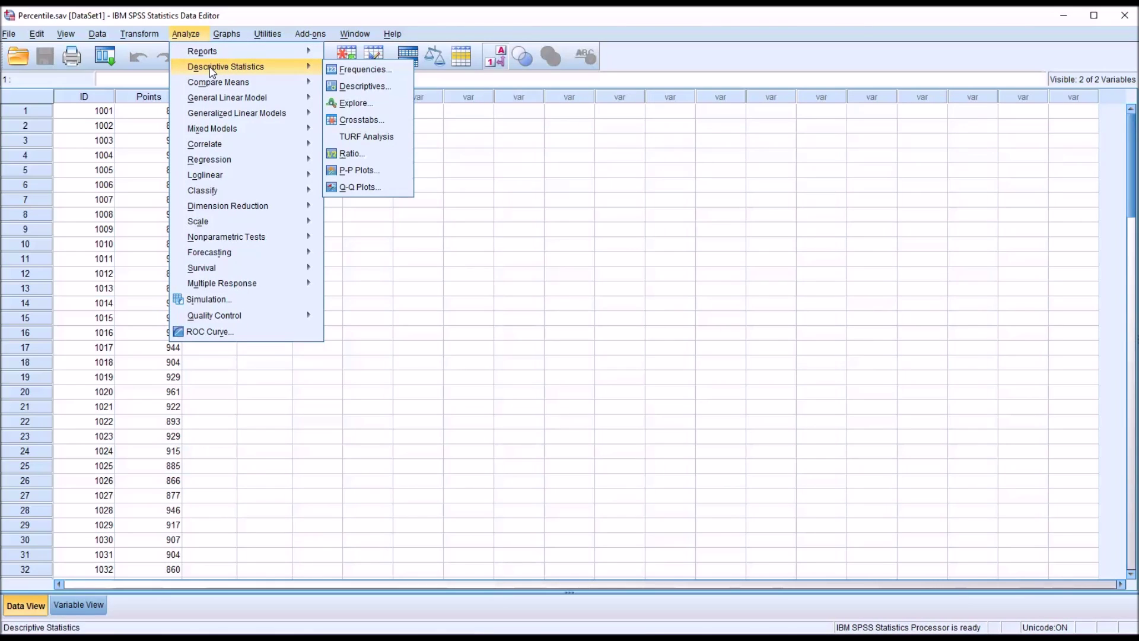
click(358, 70)
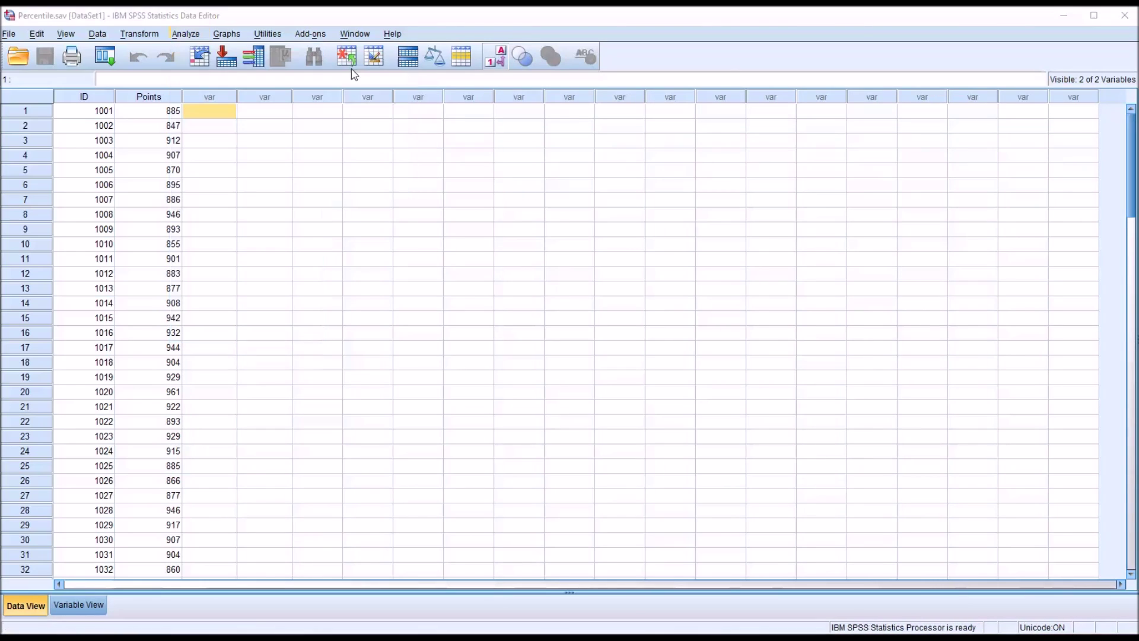
drag(486, 295, 612, 310)
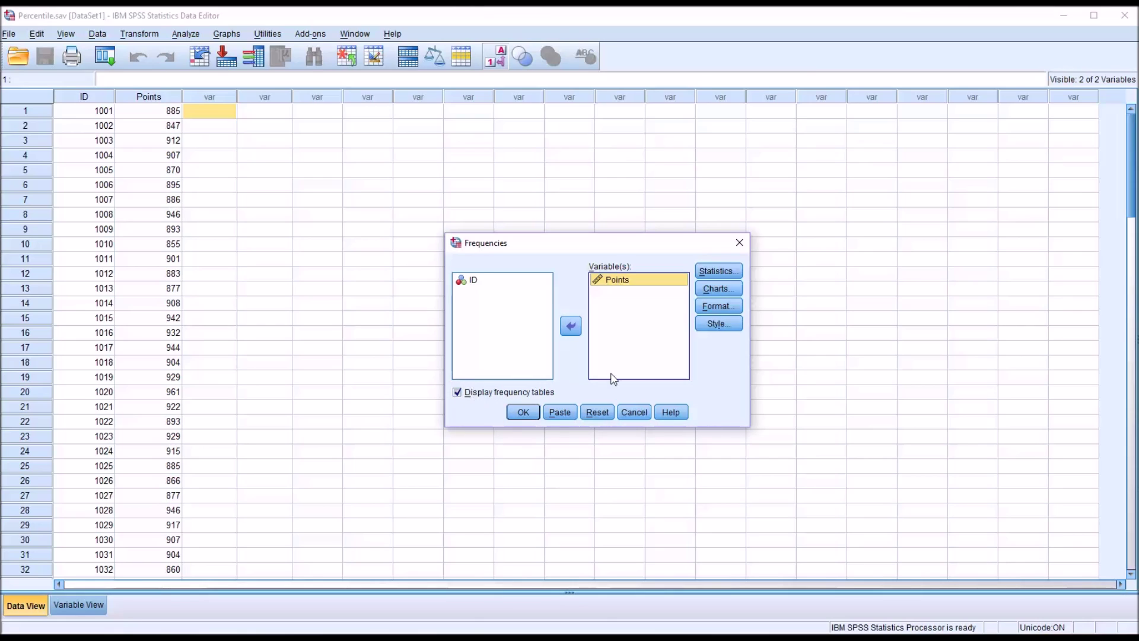
click(714, 271)
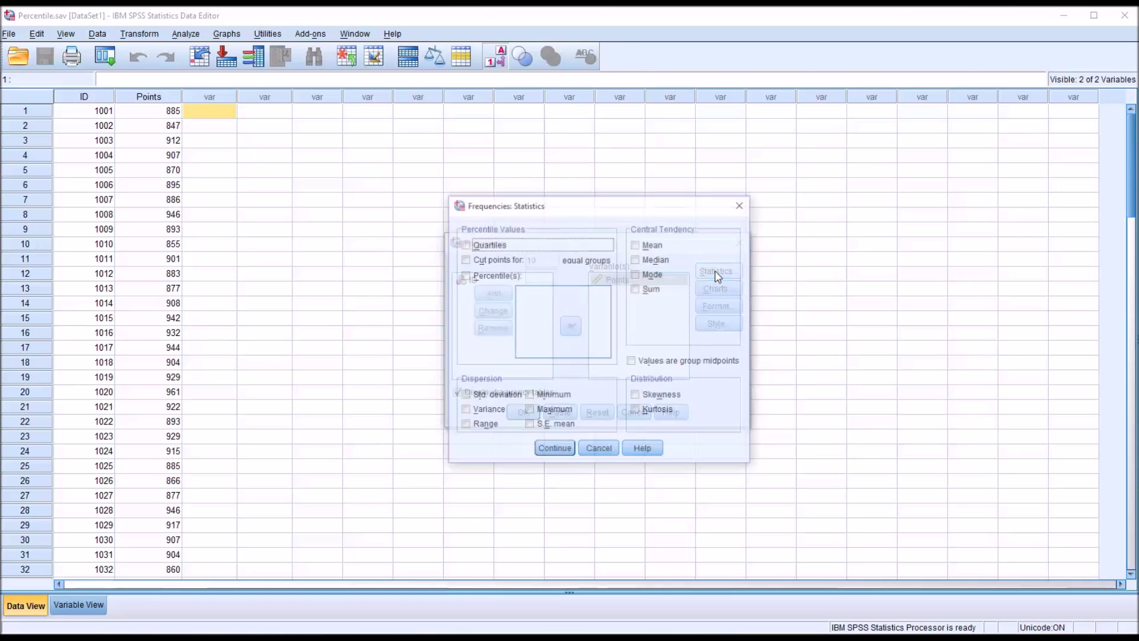
click(465, 246)
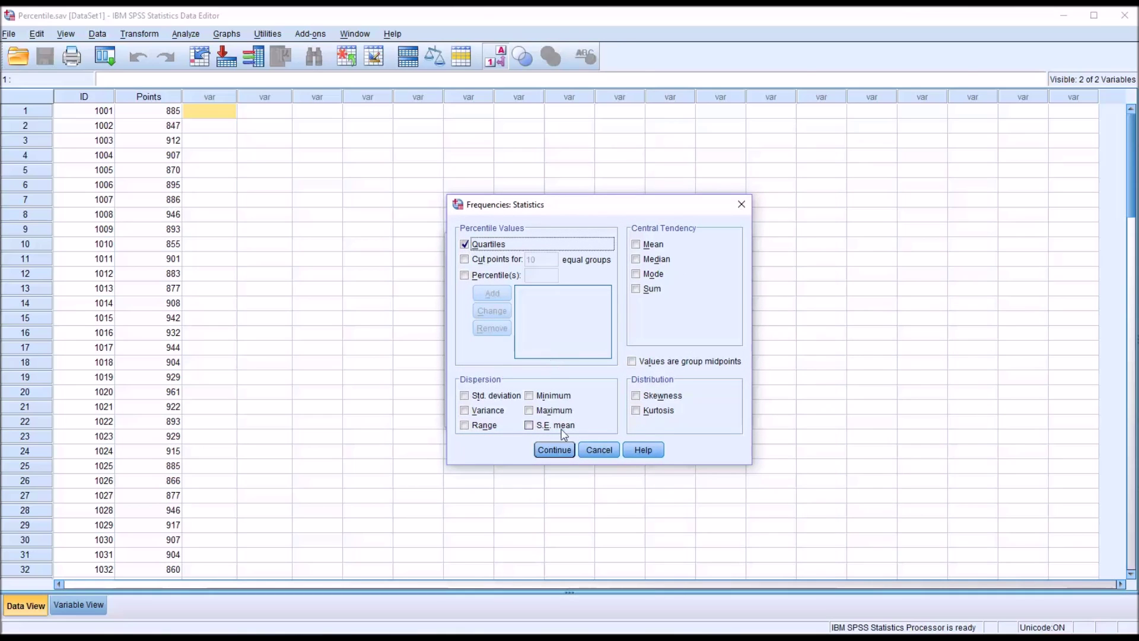
click(555, 450)
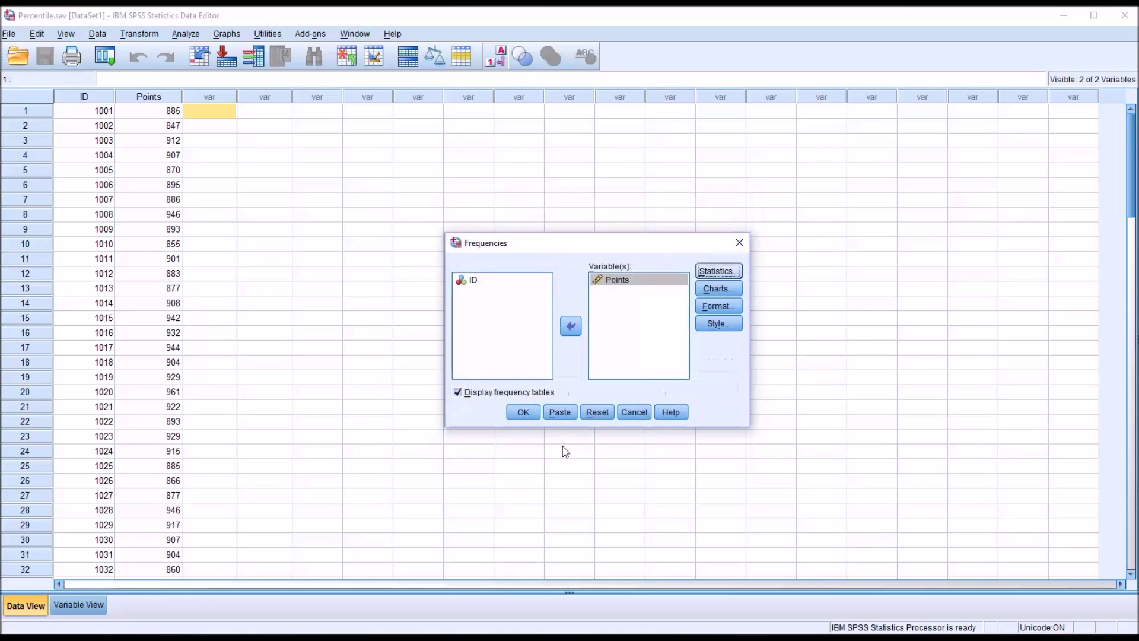
click(522, 413)
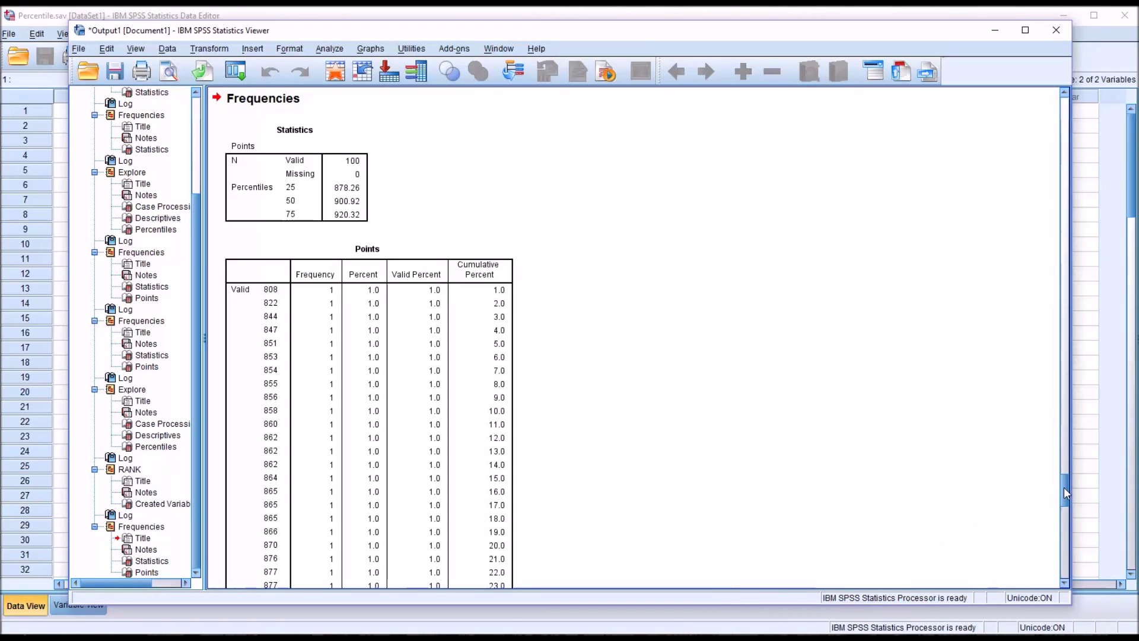
Step: Review the output's Points quartiles (878.26, 900.92, 920.32) and the 100-case frequency table
drag(1065, 492, 1065, 525)
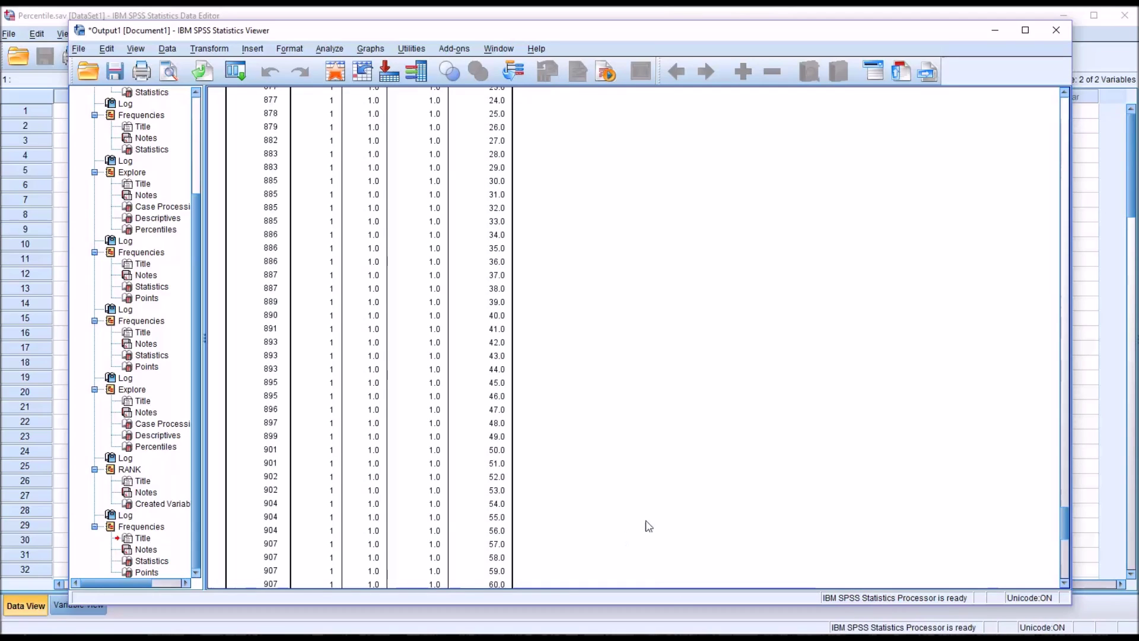
drag(1066, 525, 1060, 488)
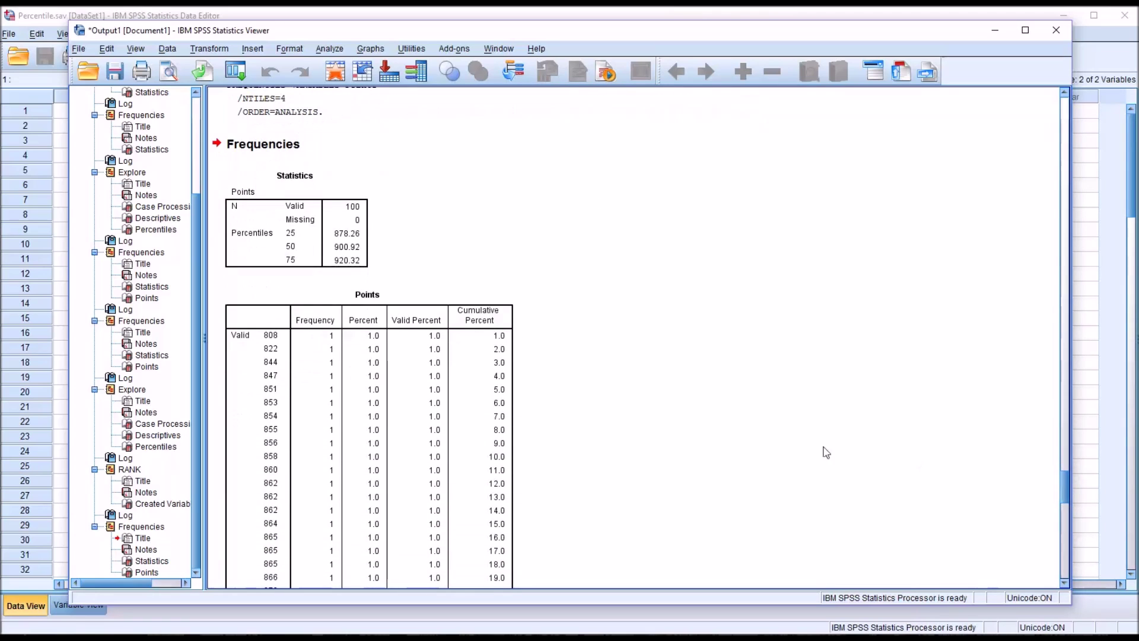
click(313, 287)
click(302, 239)
scroll(1063, 491, down, 1)
drag(1063, 490, 999, 563)
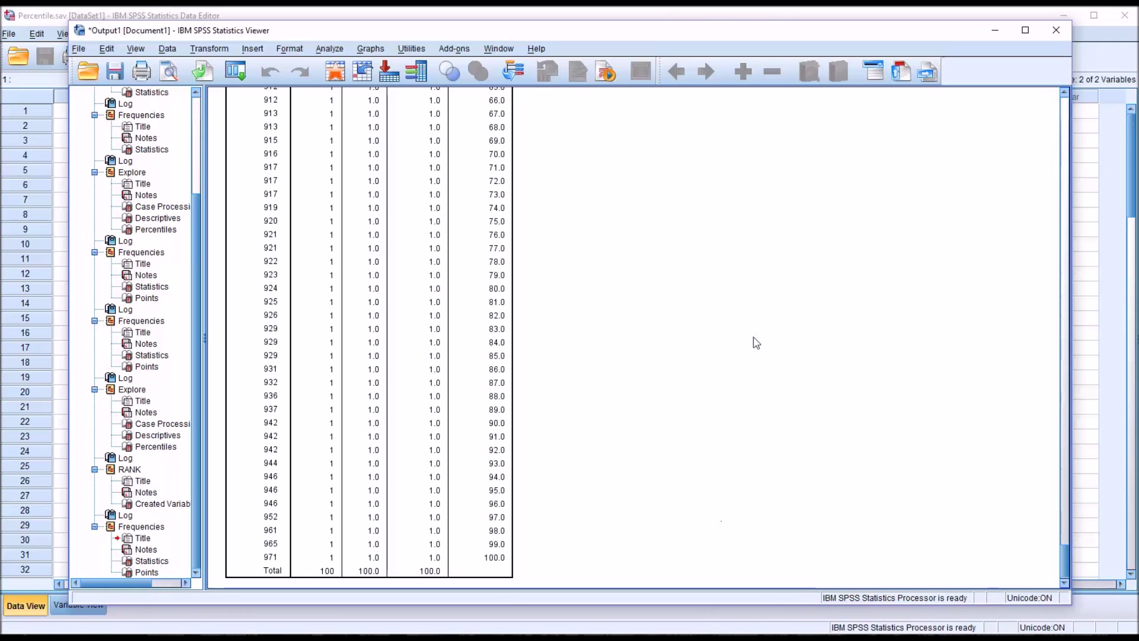
Step: Run Explore on Points with Percentiles ticked and the display set to Statistics only
click(327, 50)
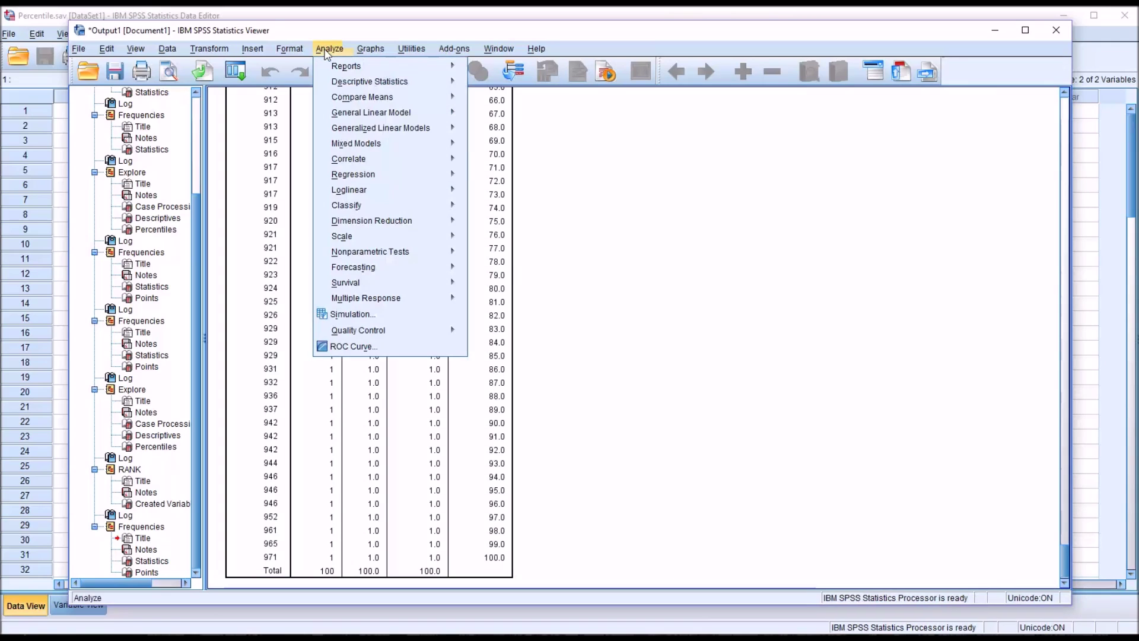
mouse_move(365, 85)
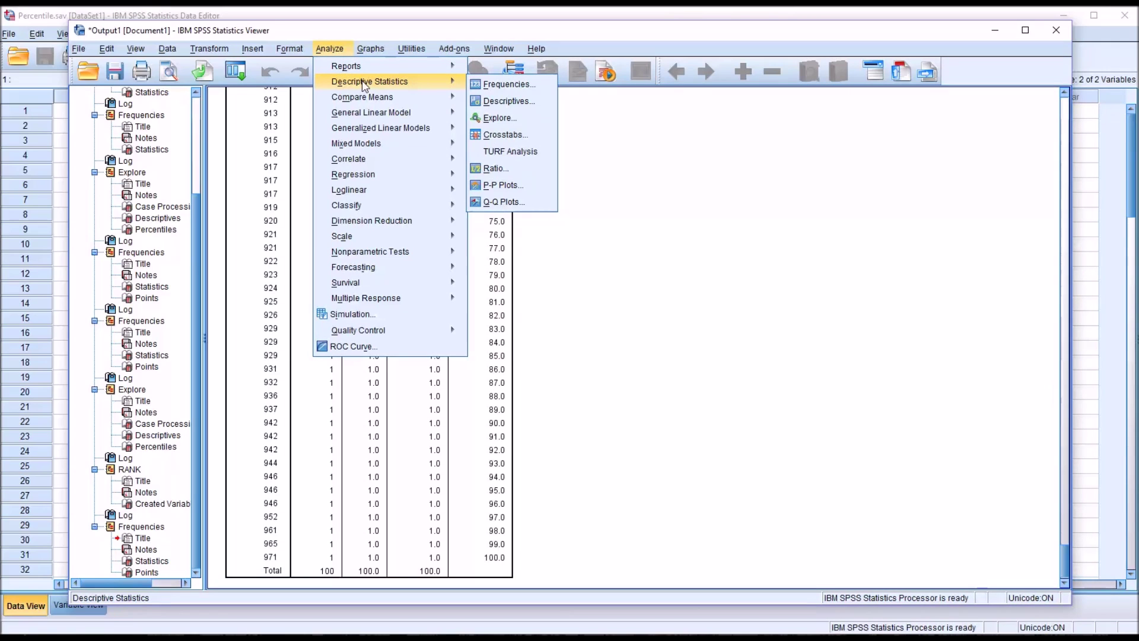
click(498, 118)
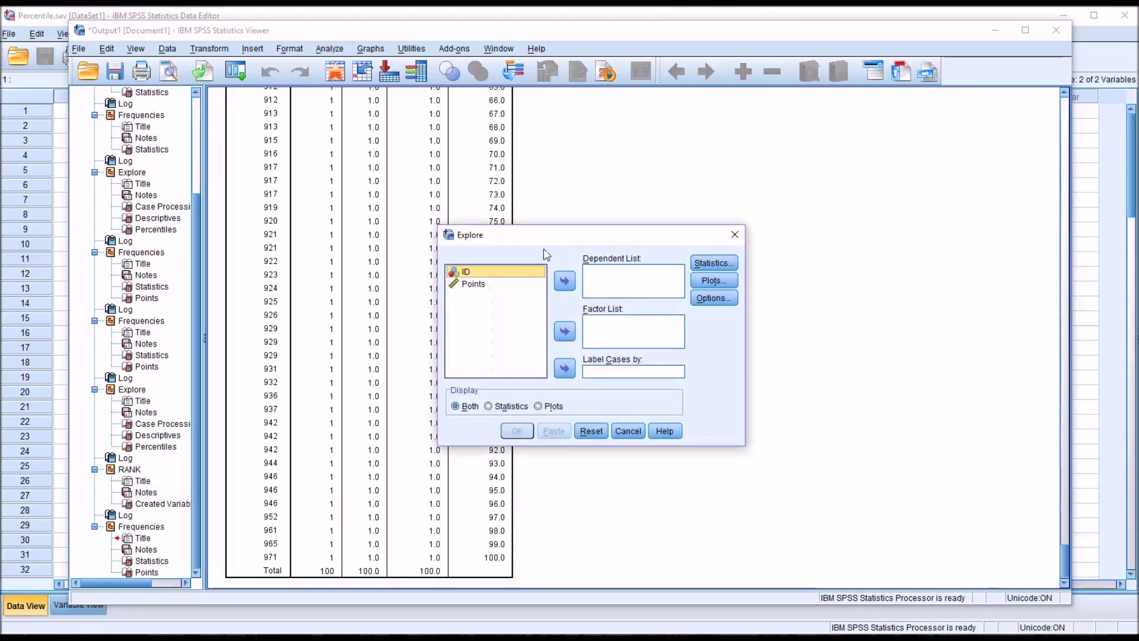
drag(485, 290, 606, 285)
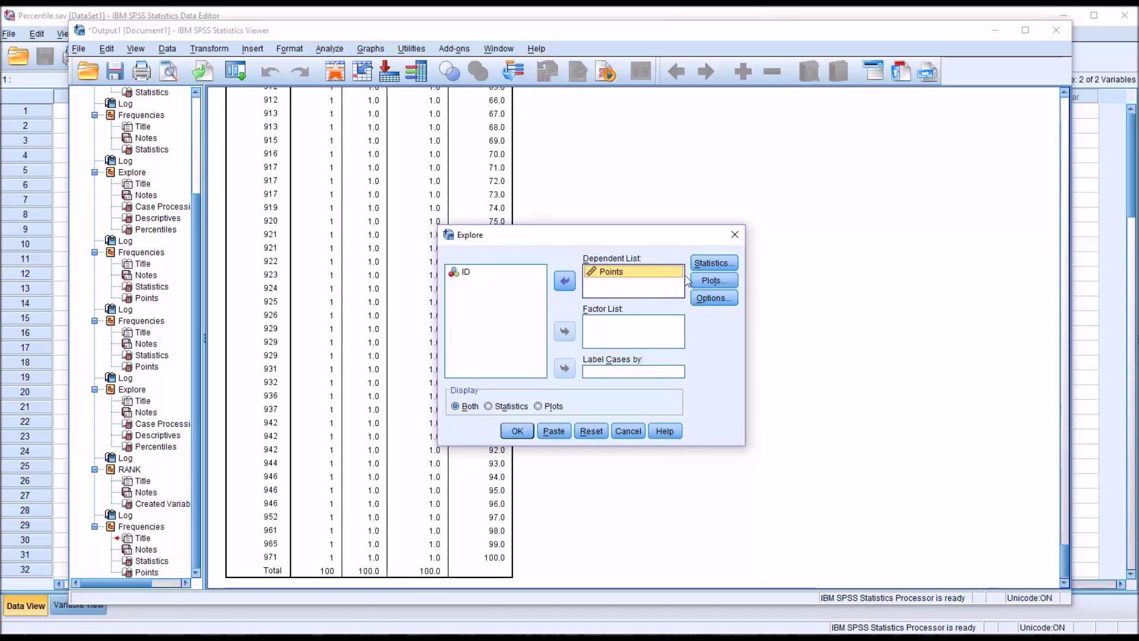
click(705, 264)
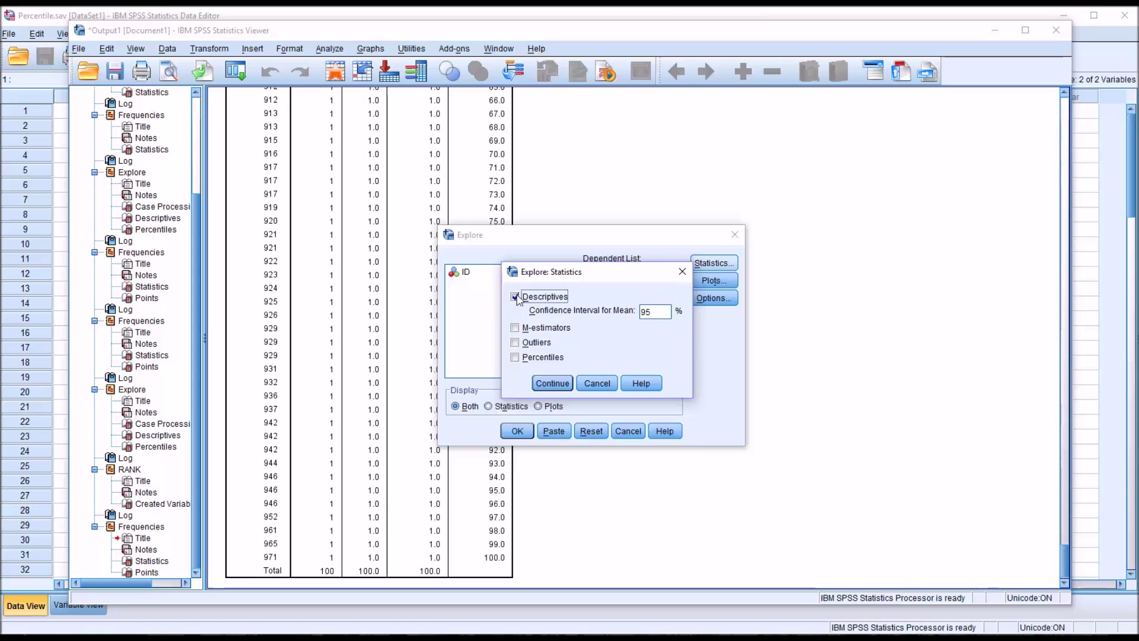
click(515, 358)
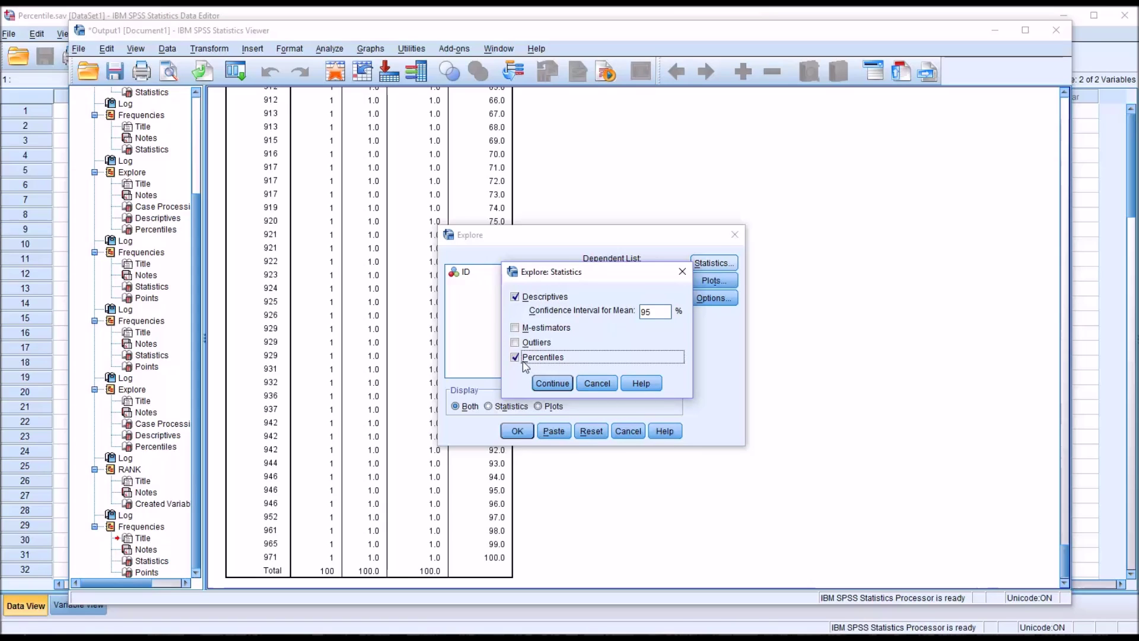
click(553, 383)
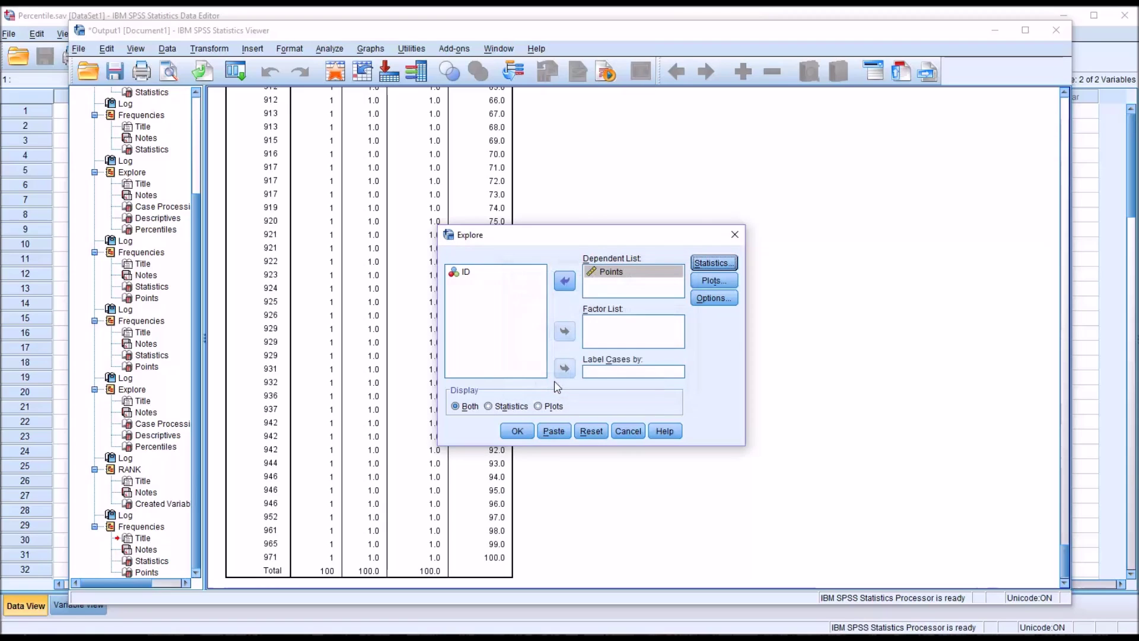
click(488, 407)
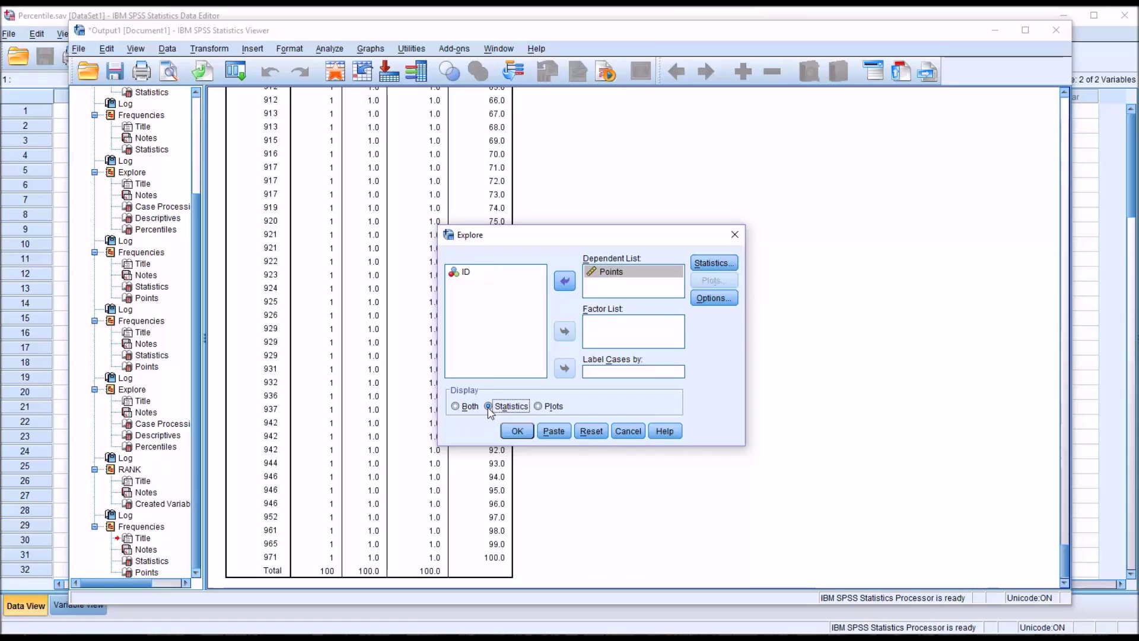
click(517, 432)
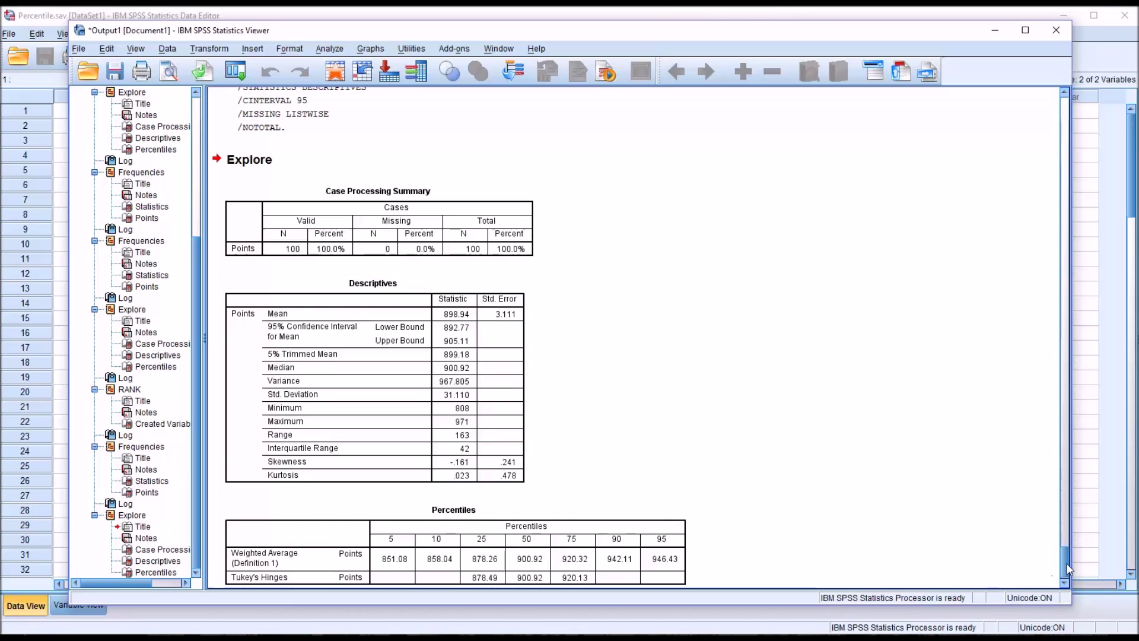
Step: Scroll through the Explore output, then bring the Data Editor back to the front
scroll(1063, 565, down, 1)
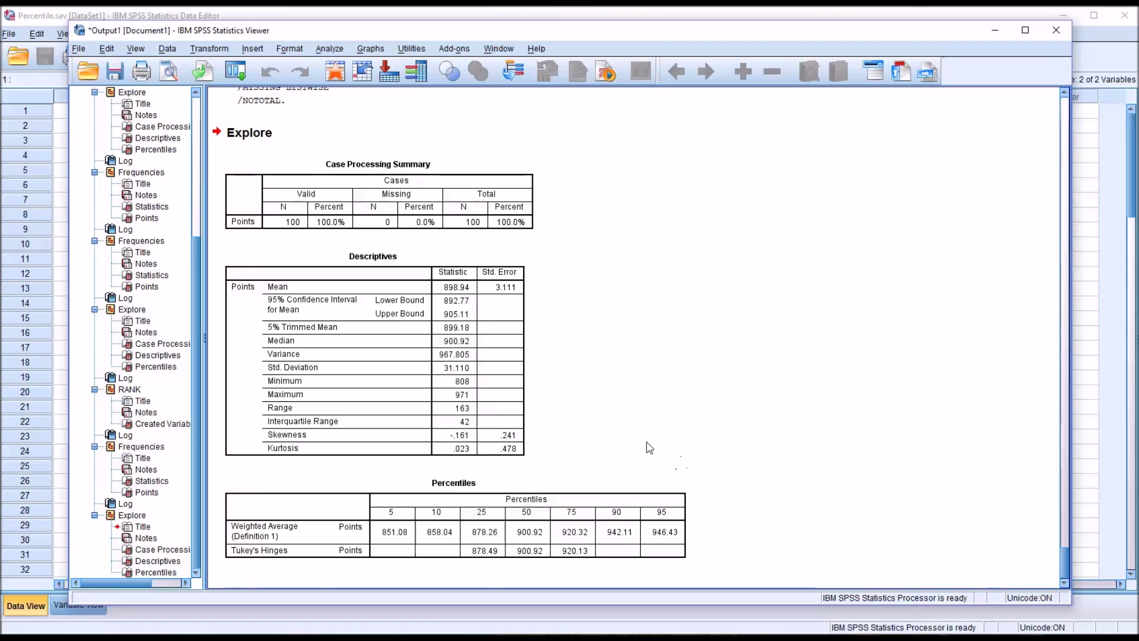
click(568, 16)
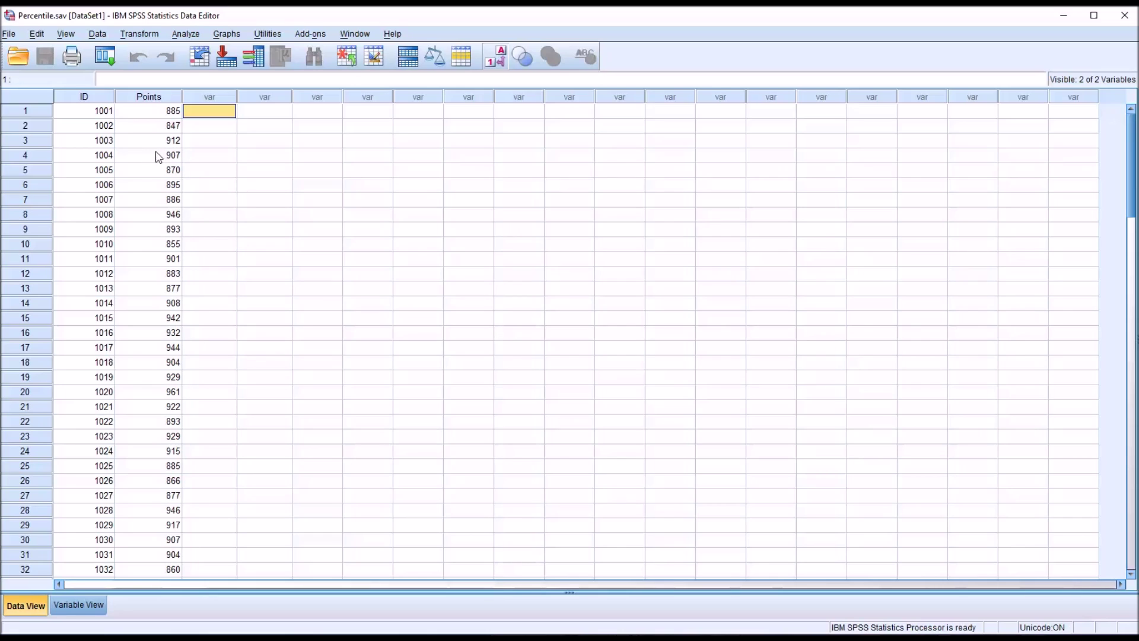
Step: Sort Percentile.sav ascending by Points so cases start 808, 822, 844
click(148, 100)
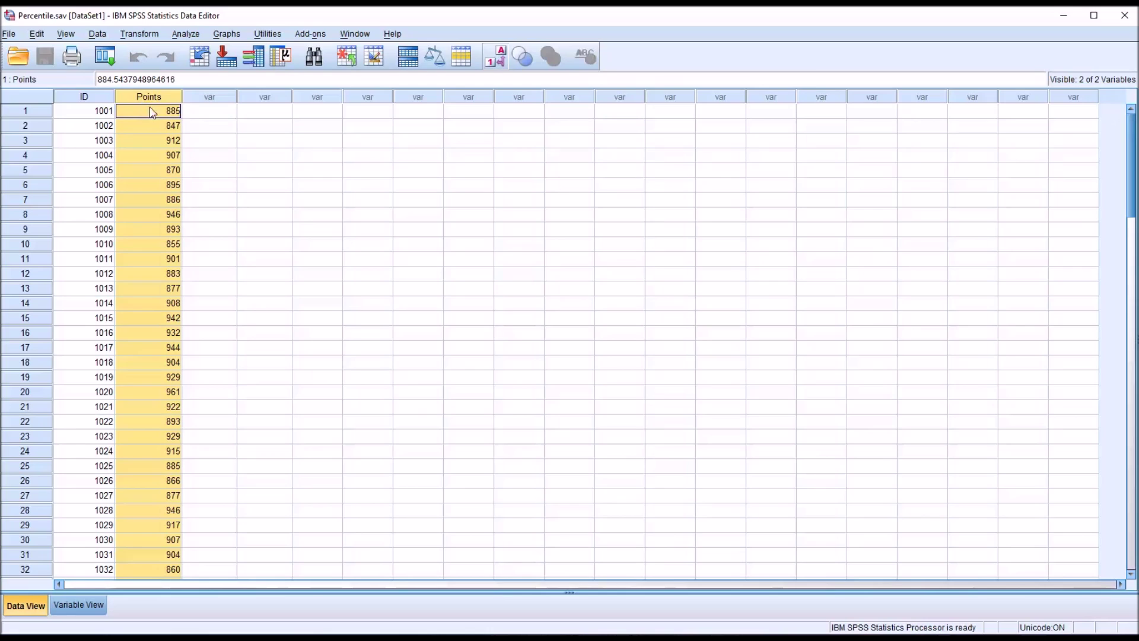
click(189, 113)
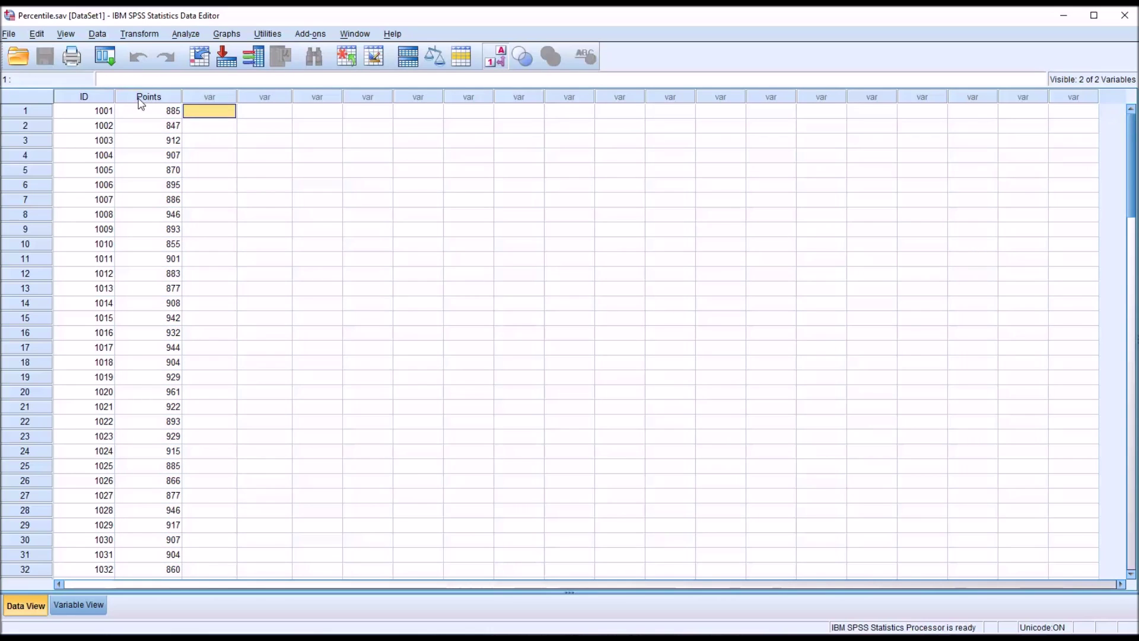
right_click(141, 100)
click(173, 192)
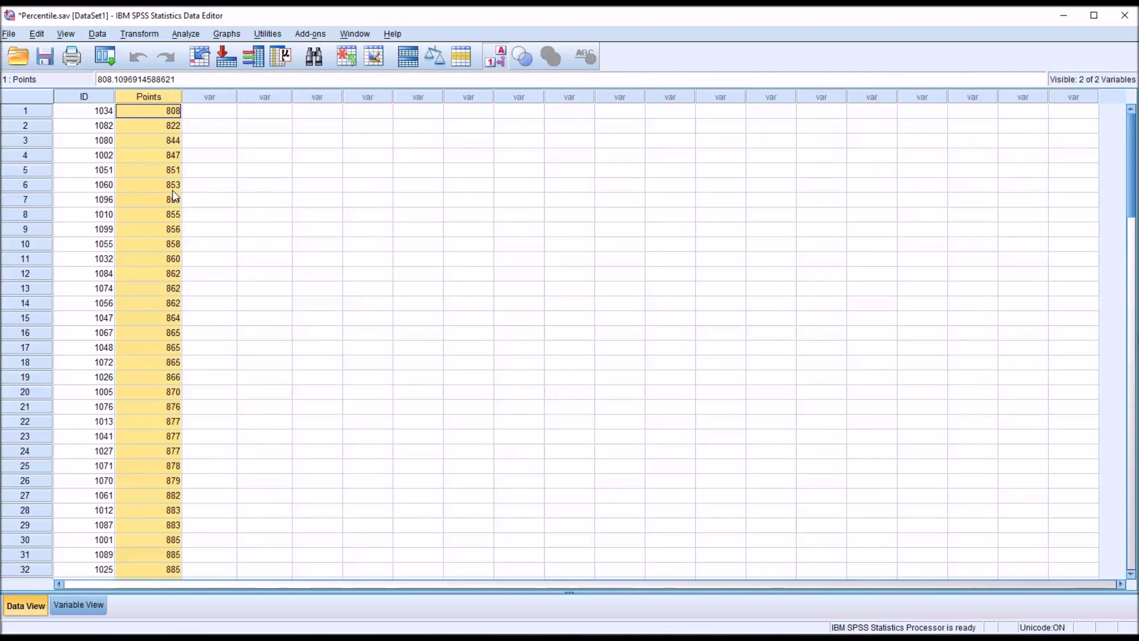
click(156, 117)
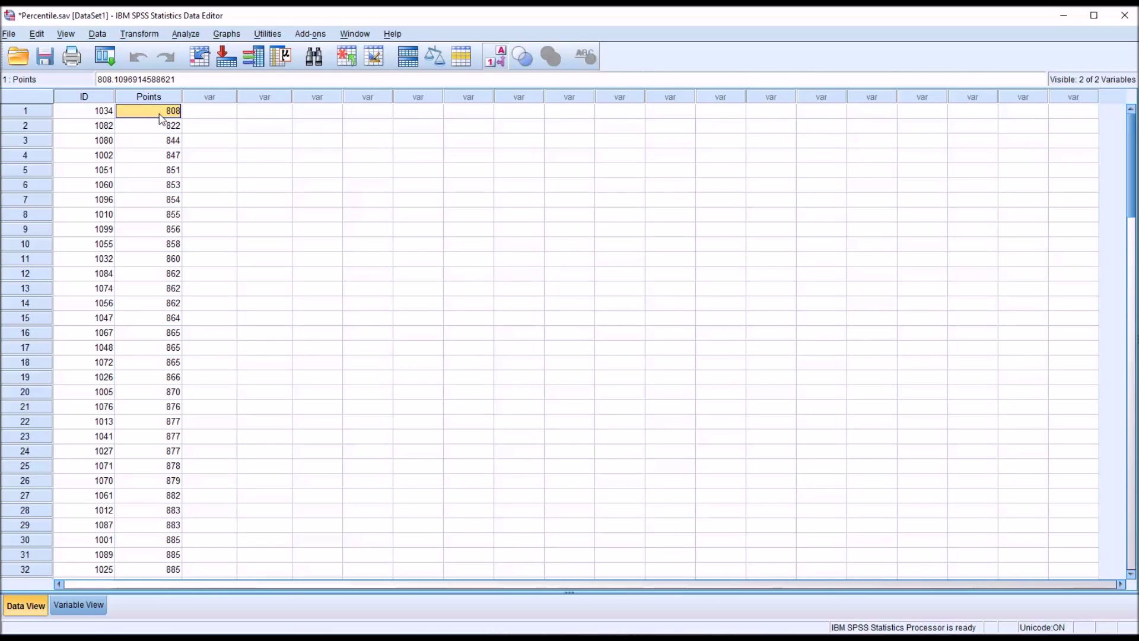
drag(1130, 181, 1099, 202)
Step: Rank Points via Rank Cases, keeping the default rank type and Mean for ties
click(144, 37)
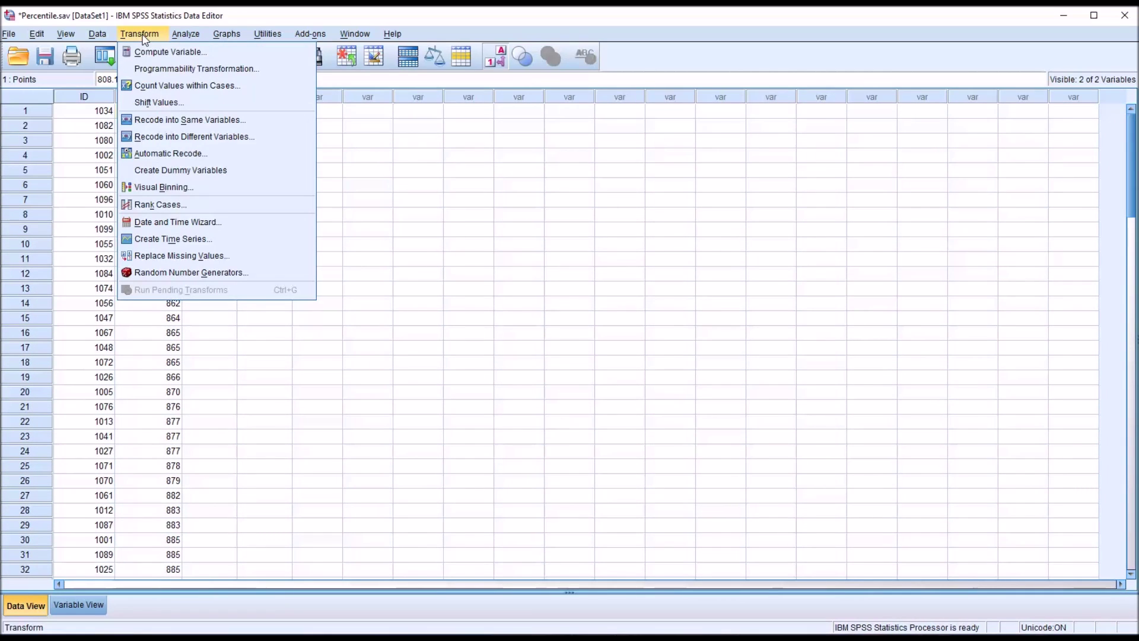
click(163, 205)
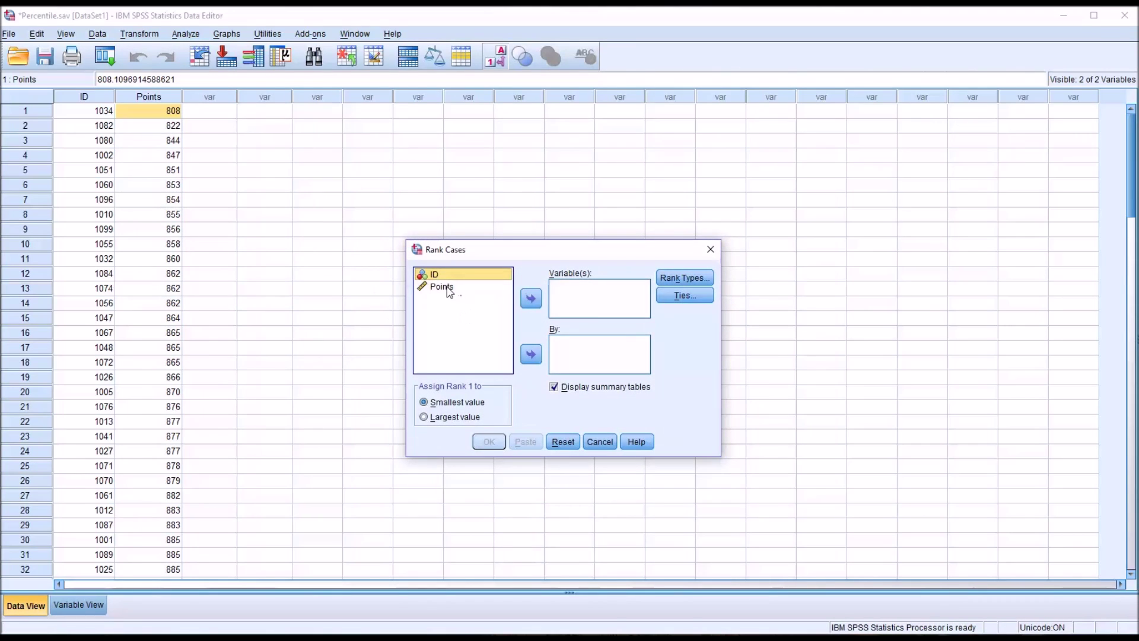
drag(448, 291, 567, 303)
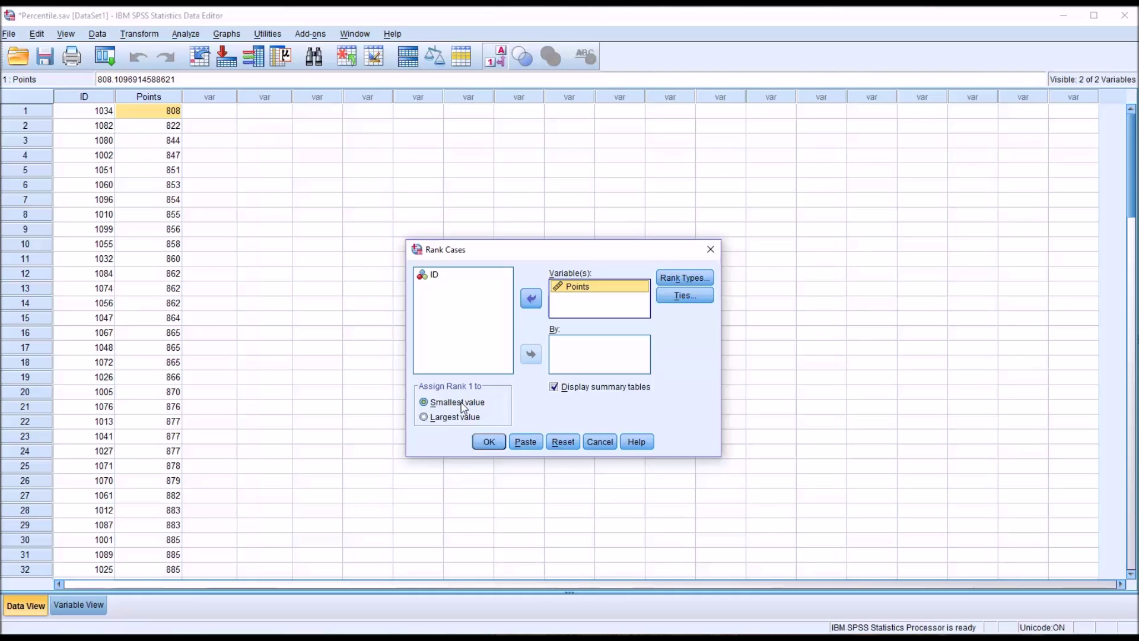
click(688, 277)
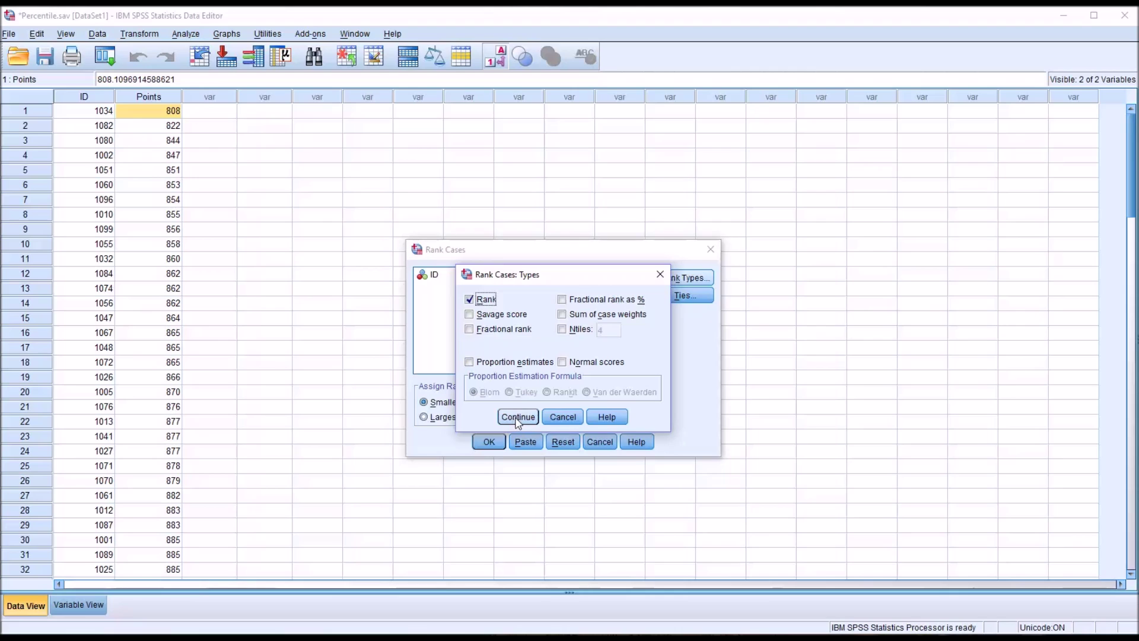
click(555, 417)
click(686, 295)
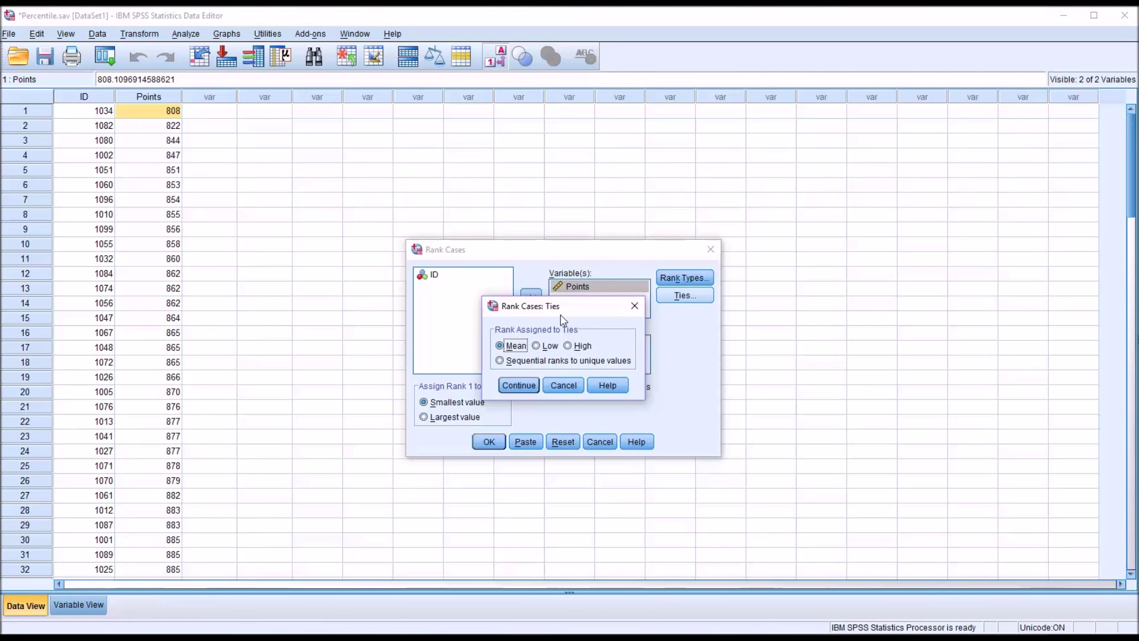
click(514, 386)
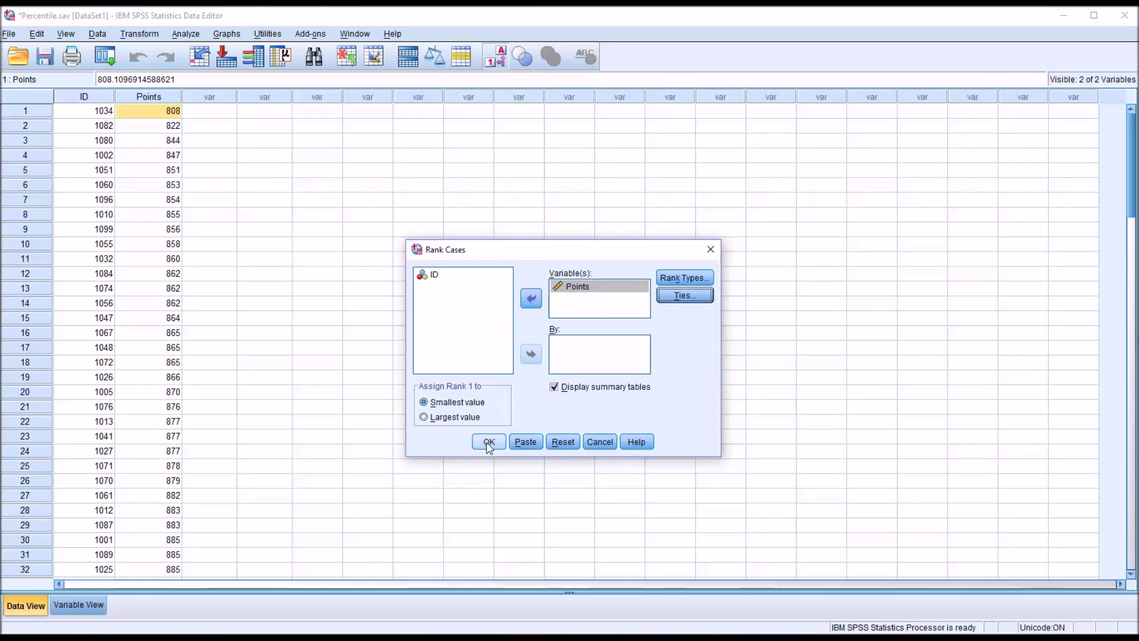
click(489, 442)
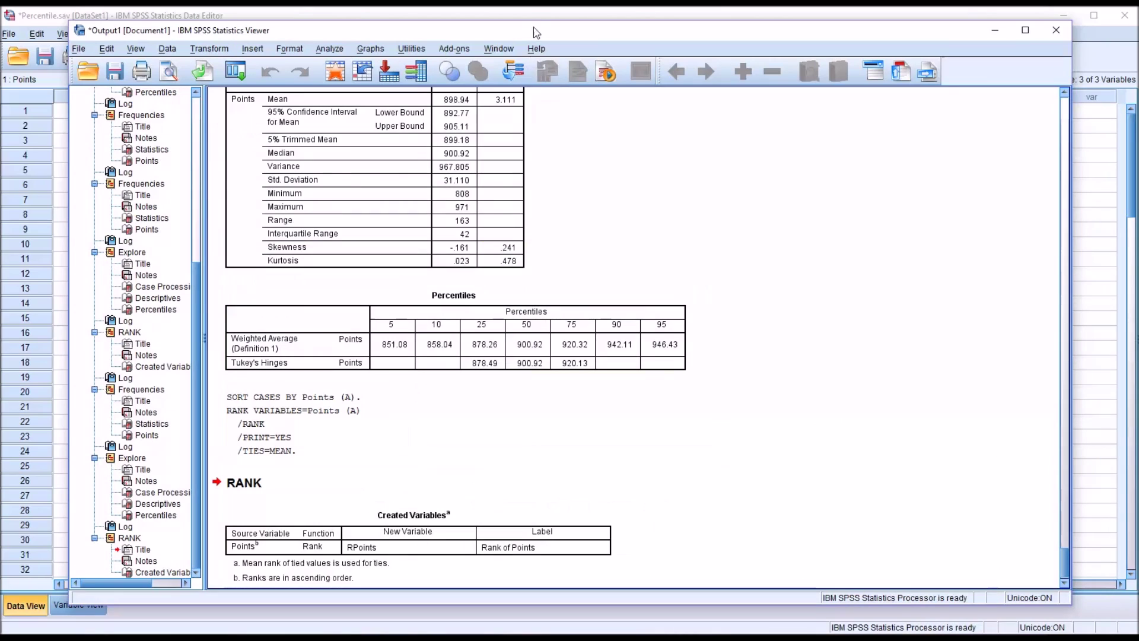
Step: Switch back to the Data Editor to see the new RPoints rank column
click(542, 19)
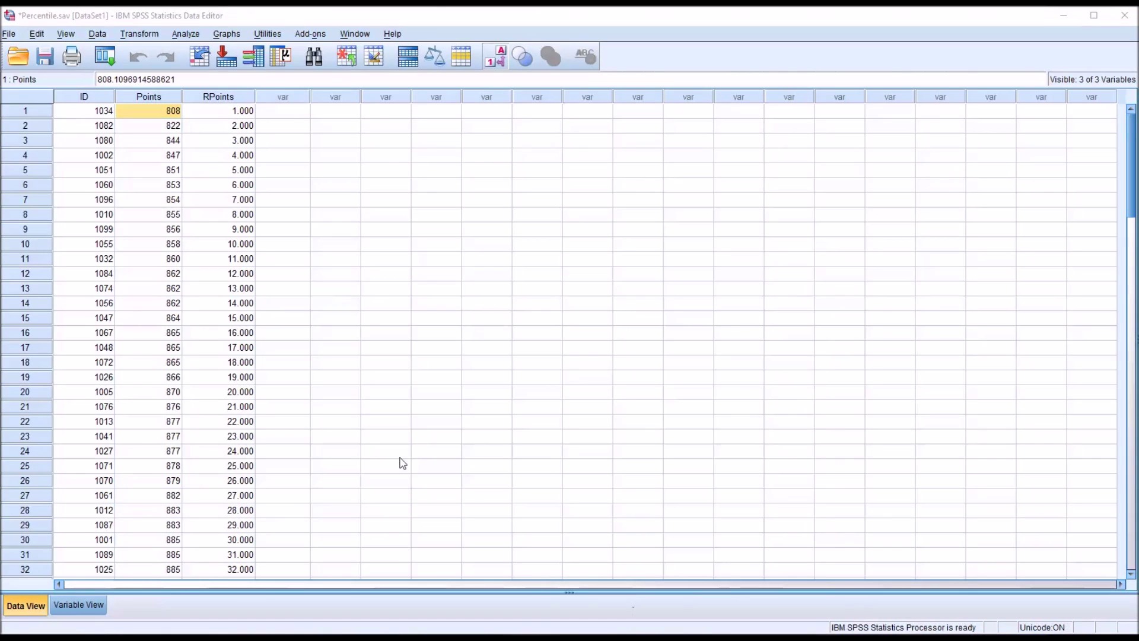
click(138, 35)
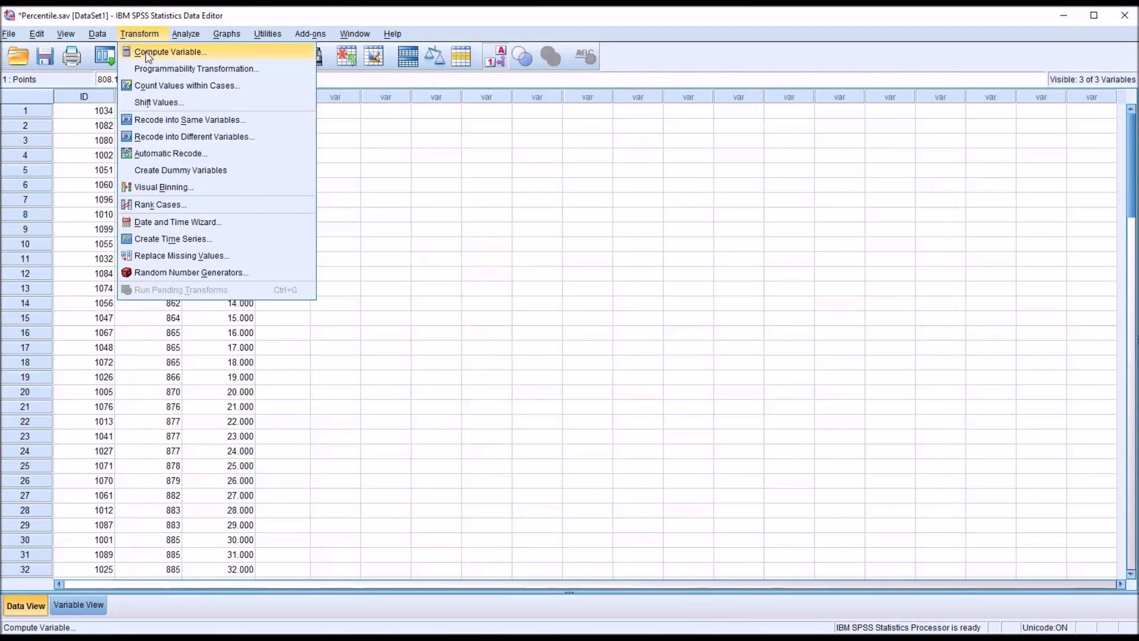
Step: In Compute Variable, name the target Percentile and enter 100*((RPoints-.5)/100)
click(145, 52)
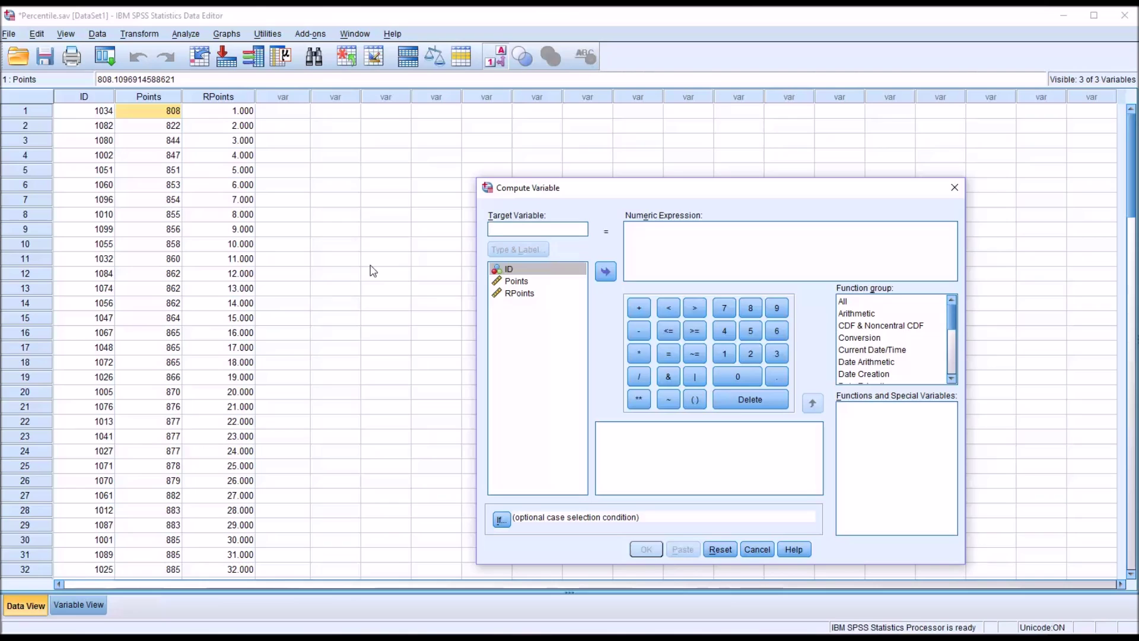
text(Percentile)
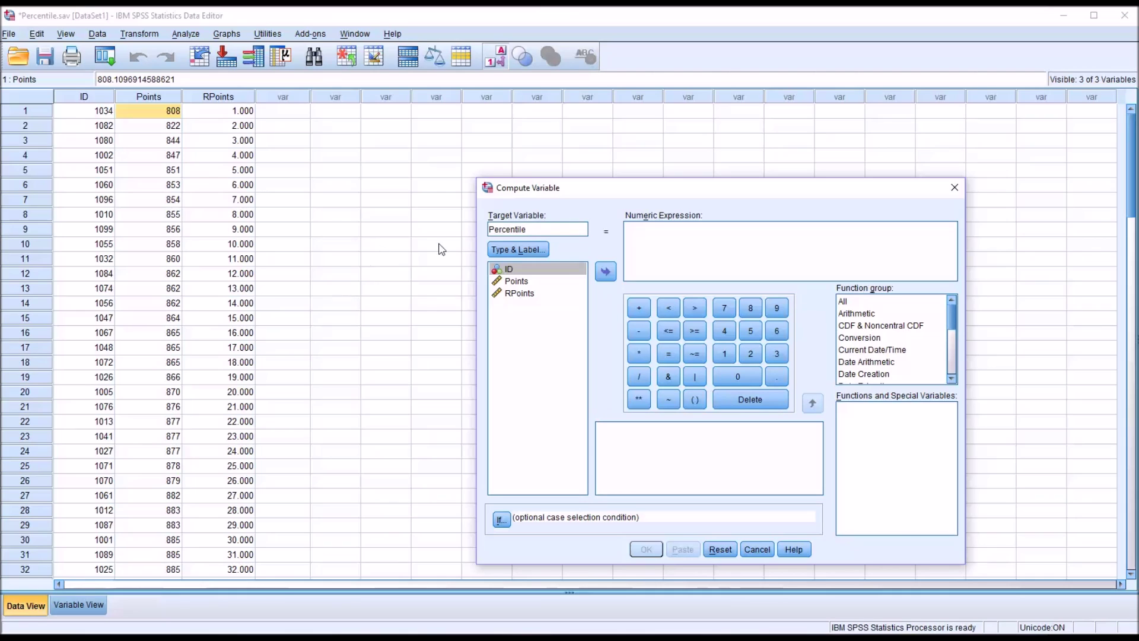
click(649, 241)
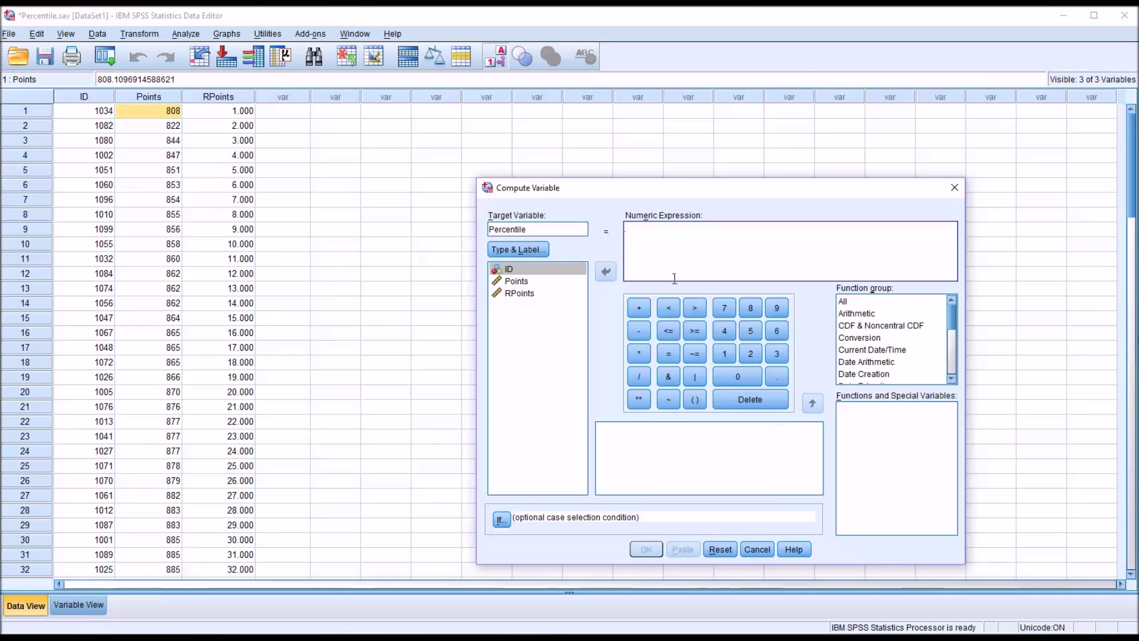
text(100)
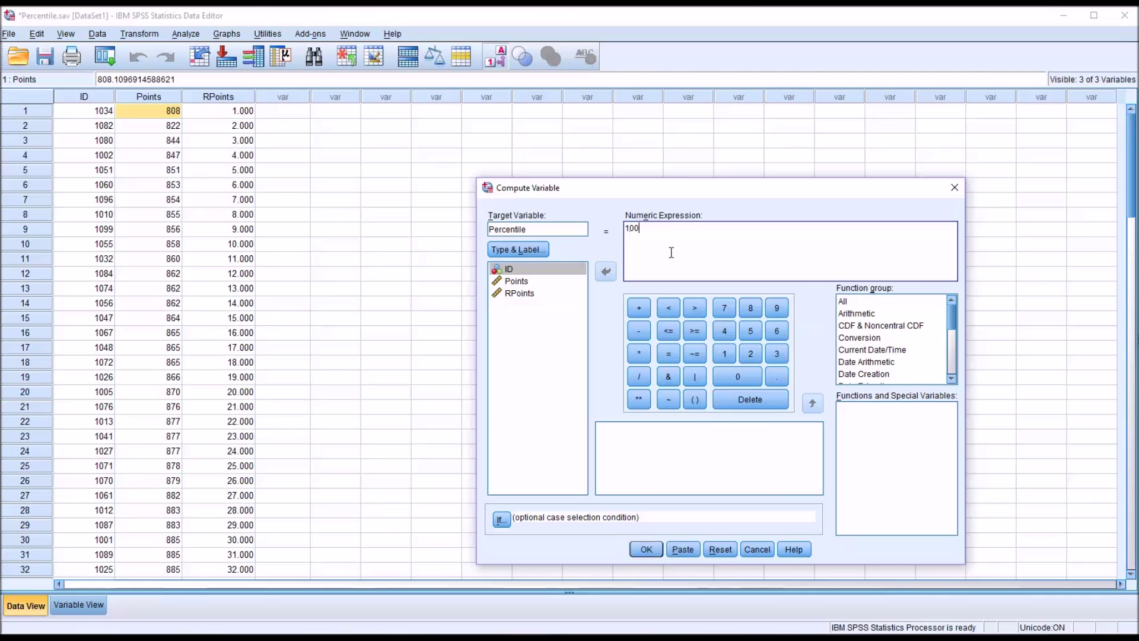
text(*(()
drag(506, 293, 660, 234)
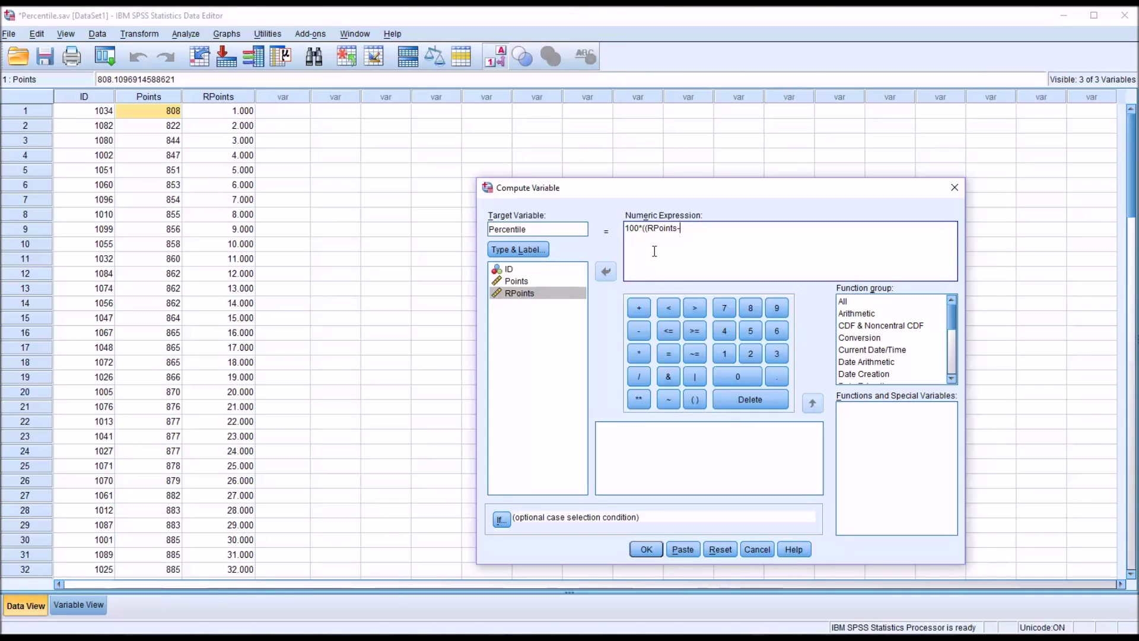
text(.5))
text())
Step: Run the Percentile computation and return to the data, showing values .50, 1.50, 2.50
click(647, 549)
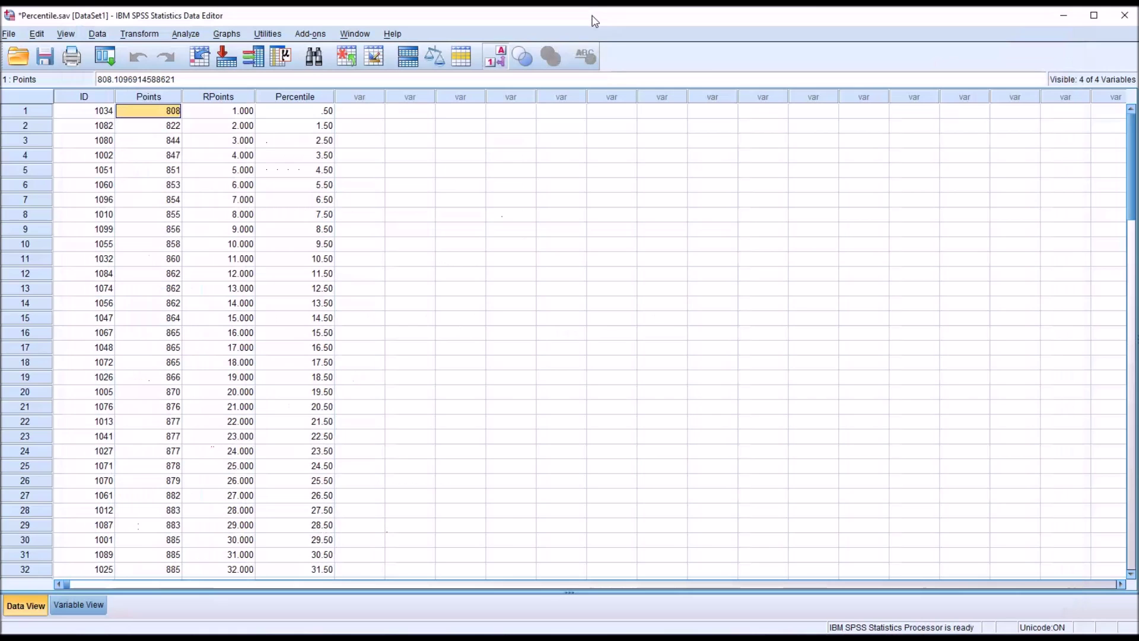
click(593, 15)
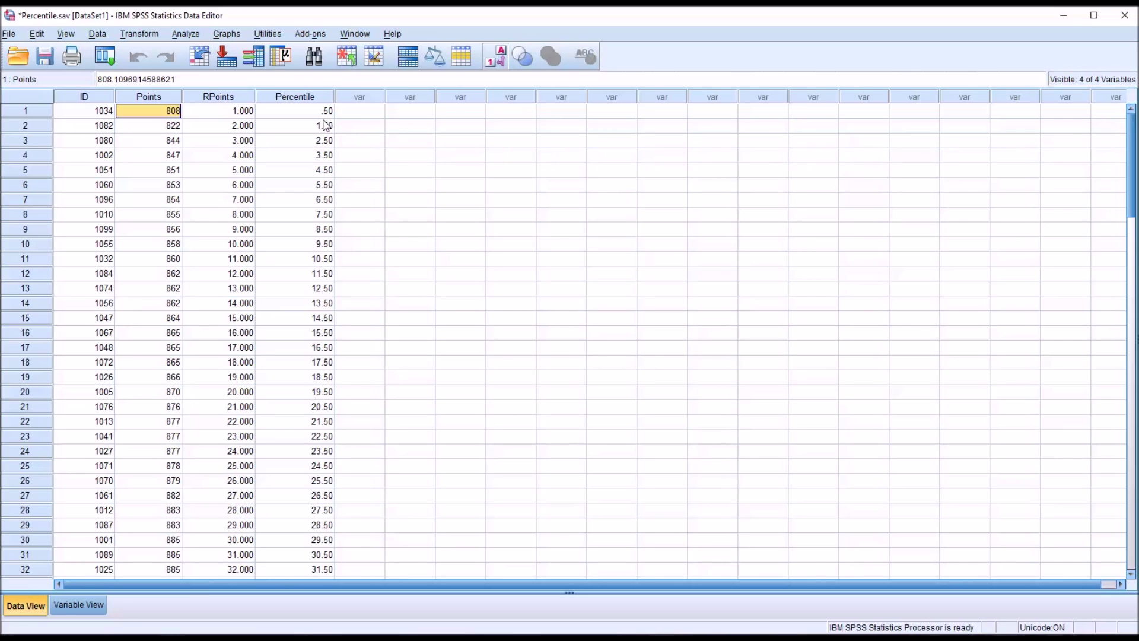
Step: Set Percentile's Decimals to 0 in Variable View, then return to Data View
click(89, 610)
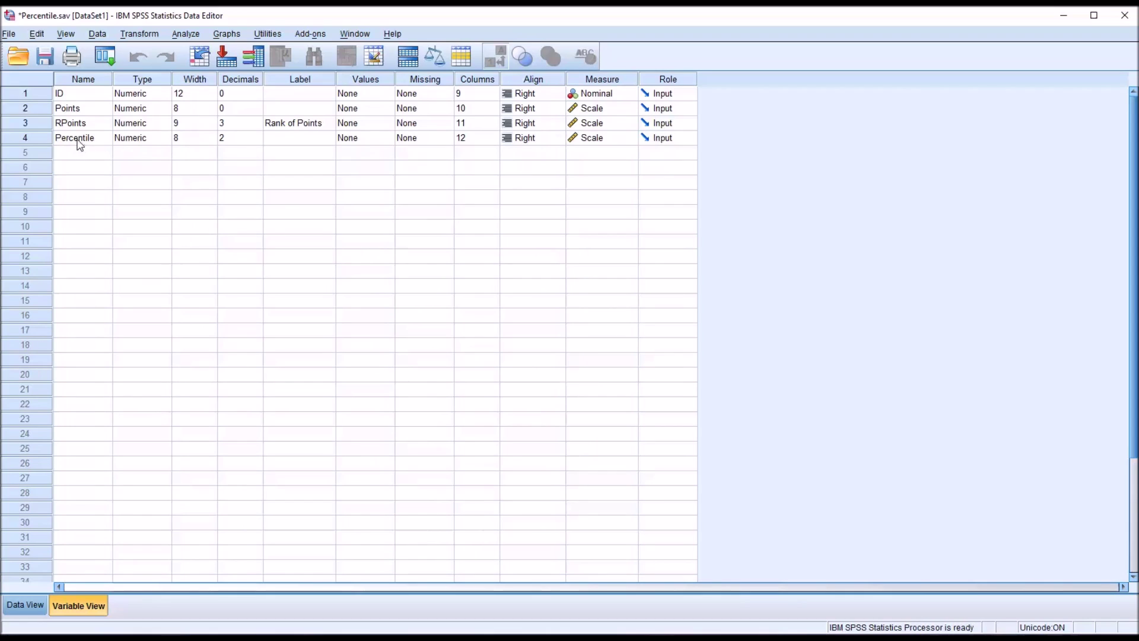
click(237, 141)
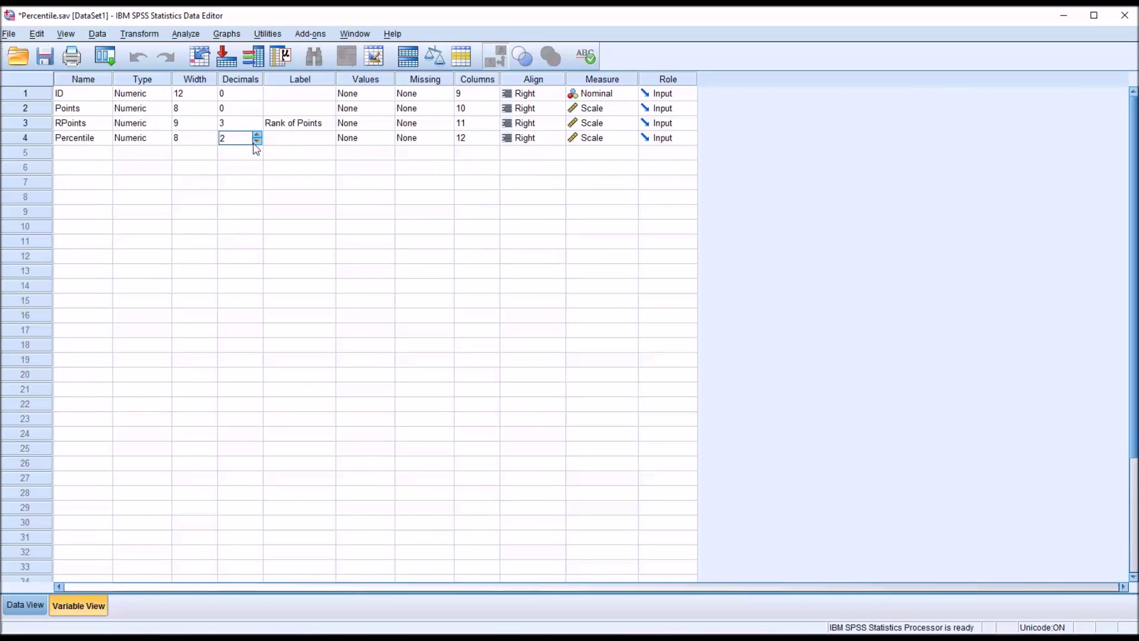
click(241, 154)
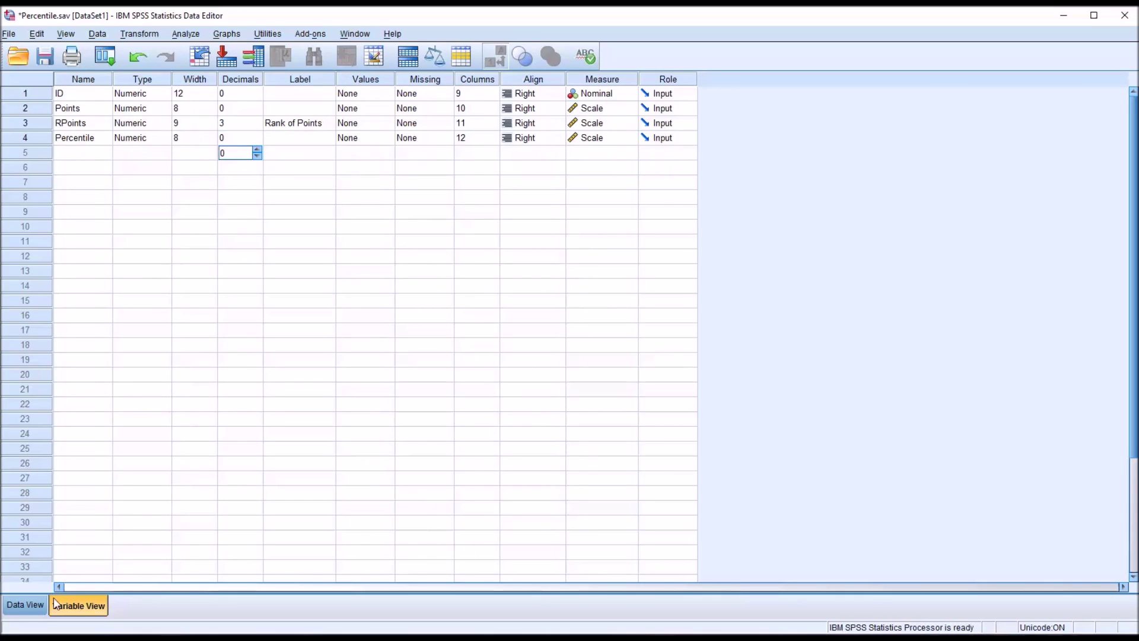
click(23, 605)
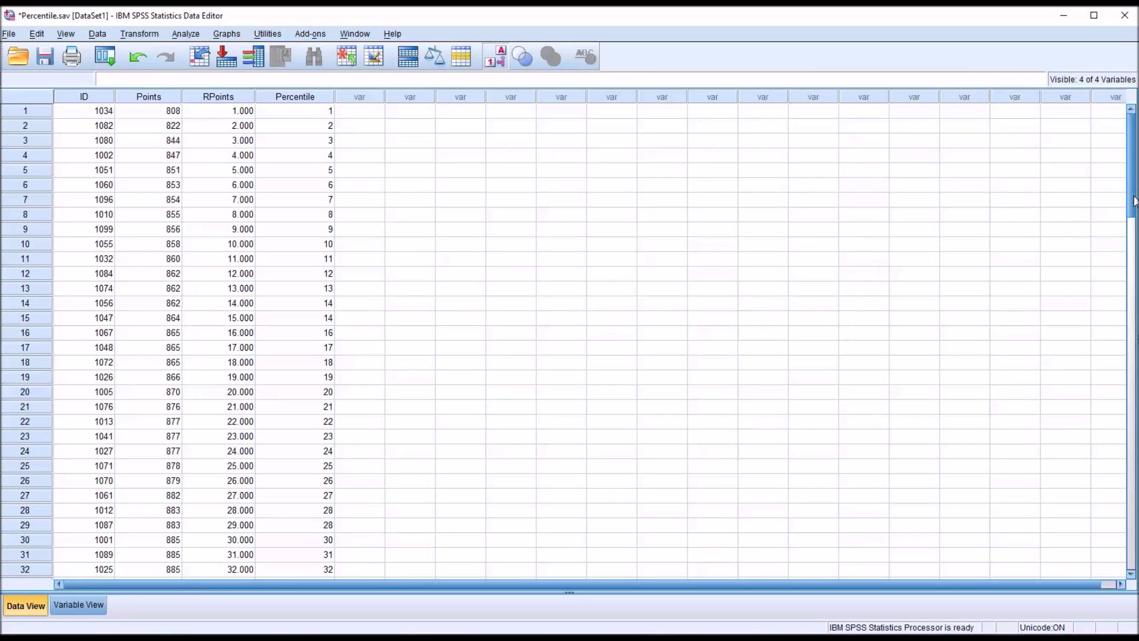
drag(1130, 202, 1128, 313)
click(315, 342)
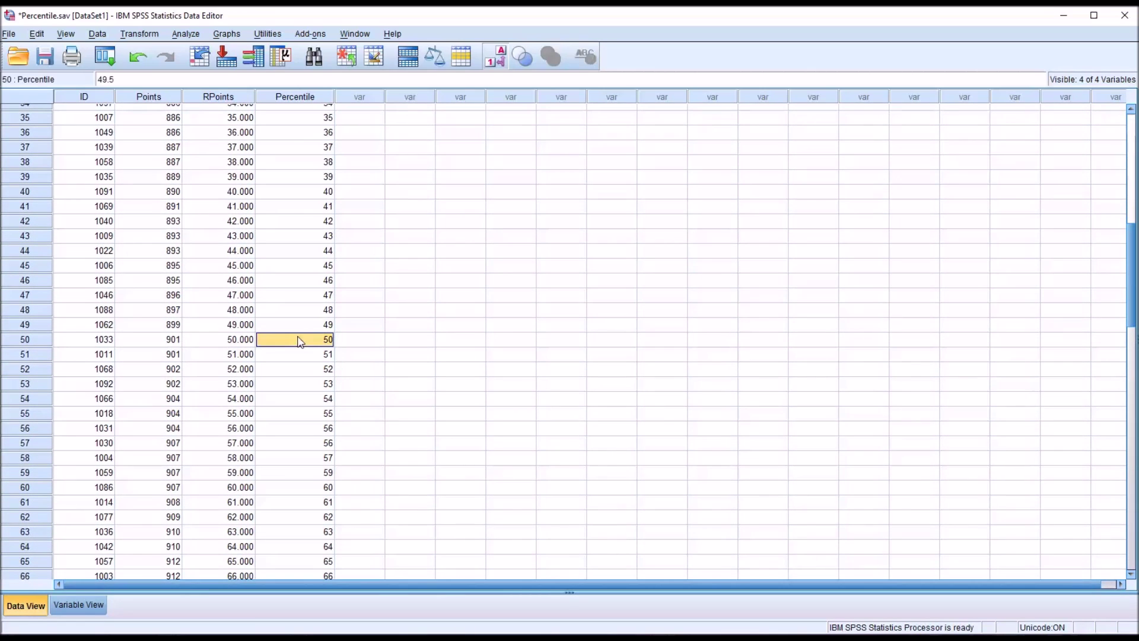
click(157, 343)
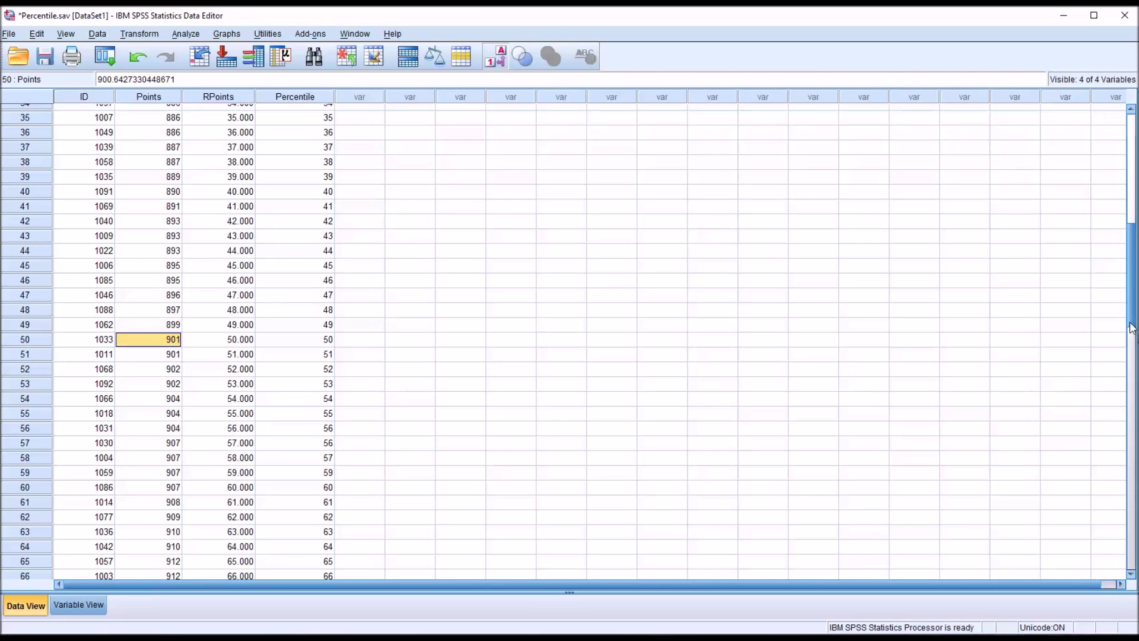
drag(1131, 300, 1129, 190)
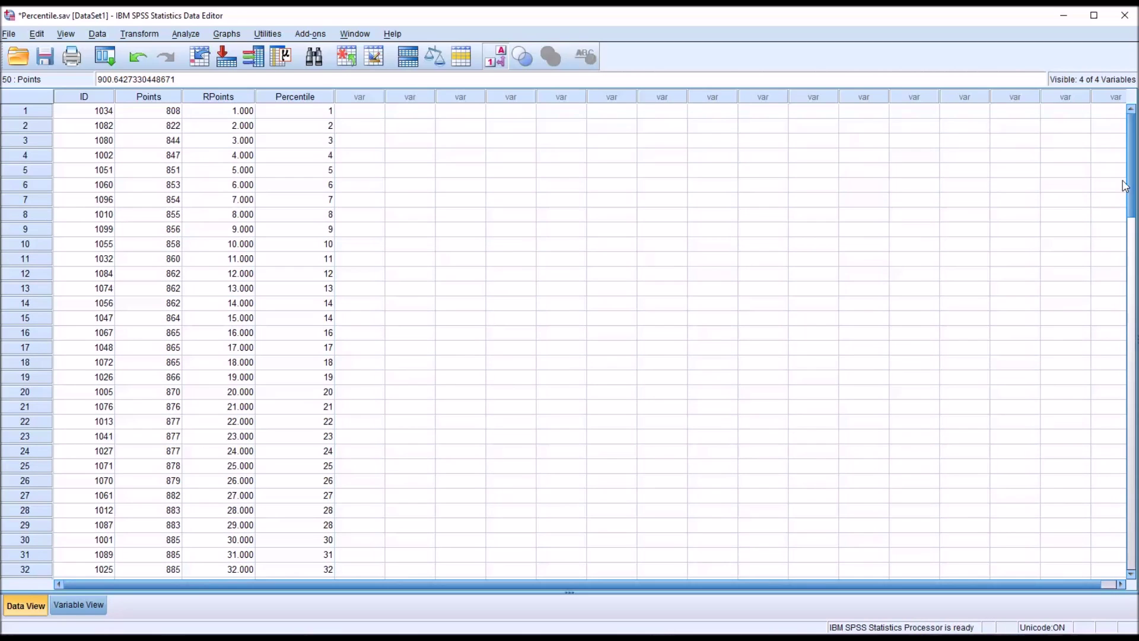
click(375, 114)
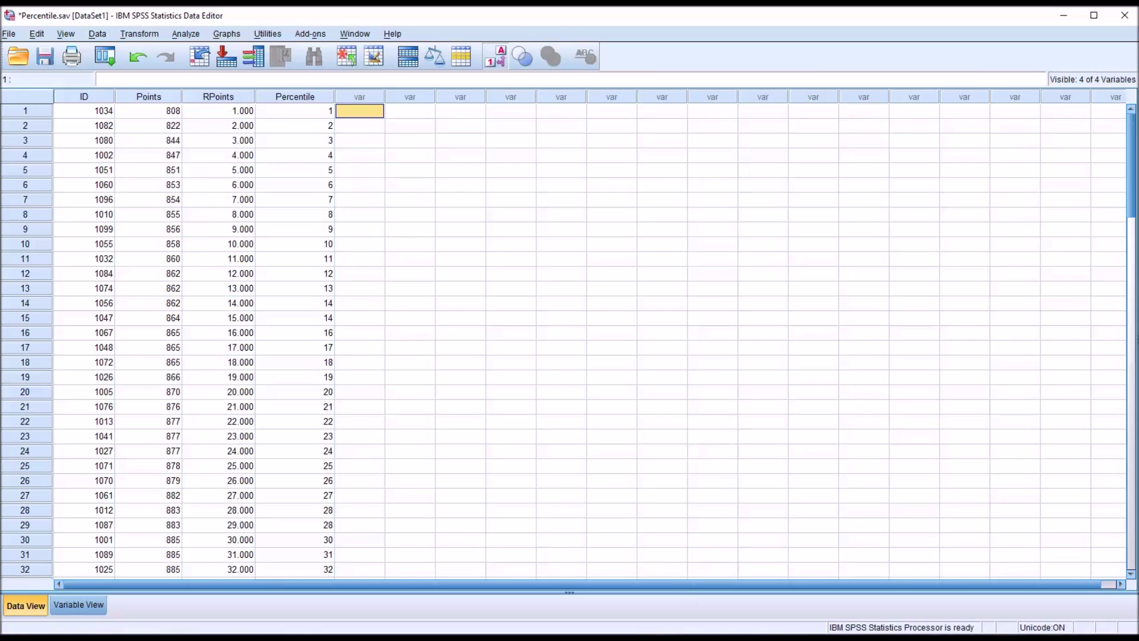